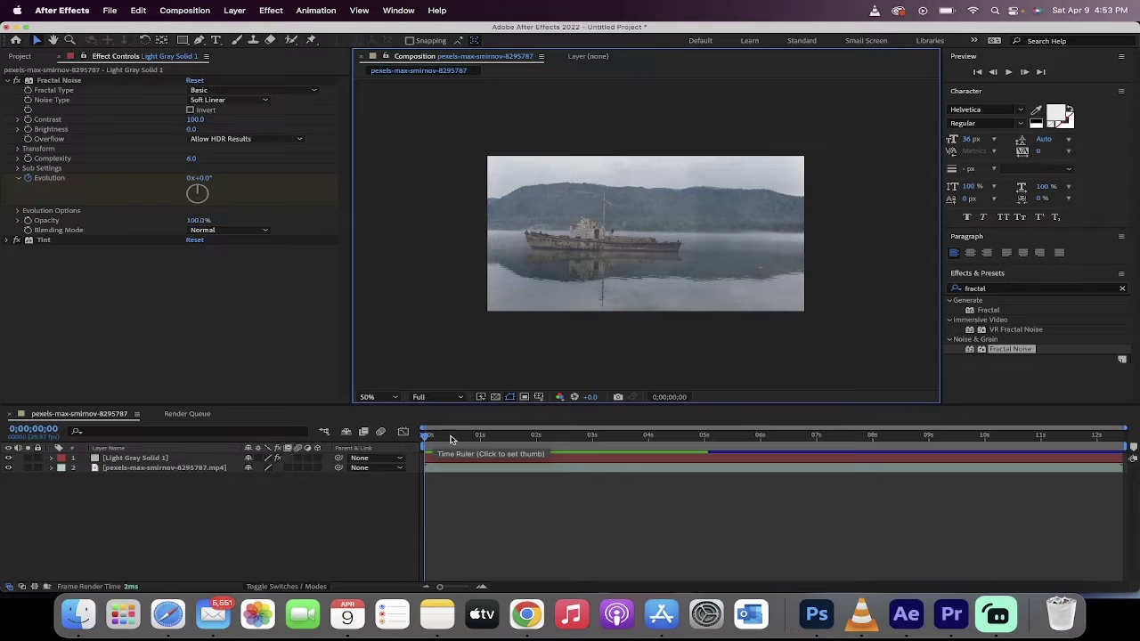
- Preview the boat footage with the Light Gray Solid 1 fog layer shown and then hidden
left_click_drag(451, 439, 531, 428)
key("space")
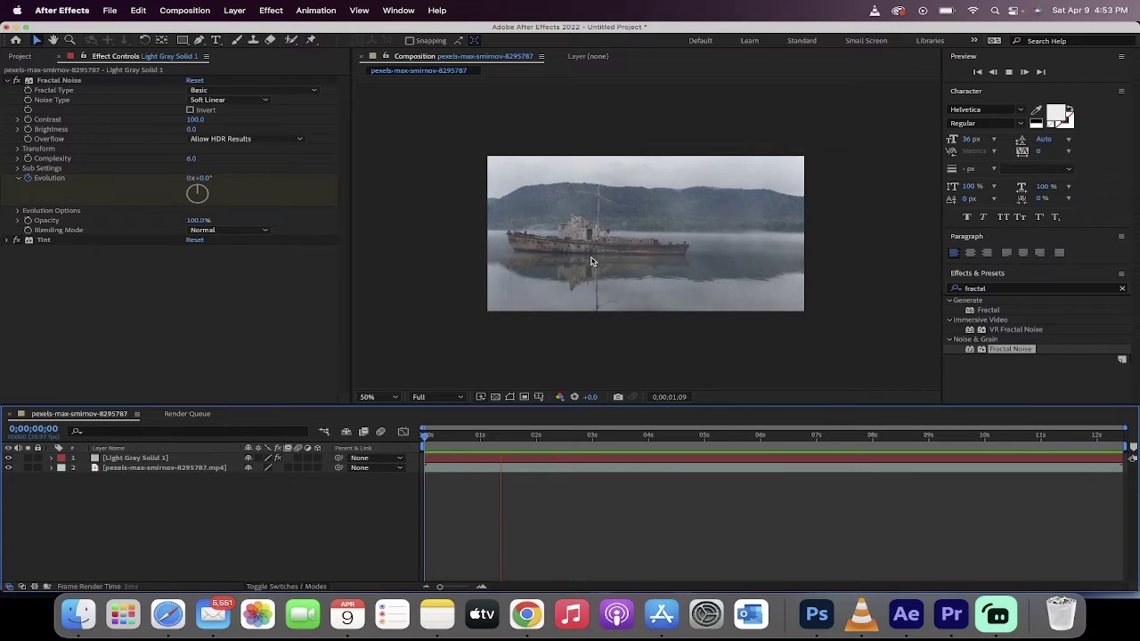
key("space")
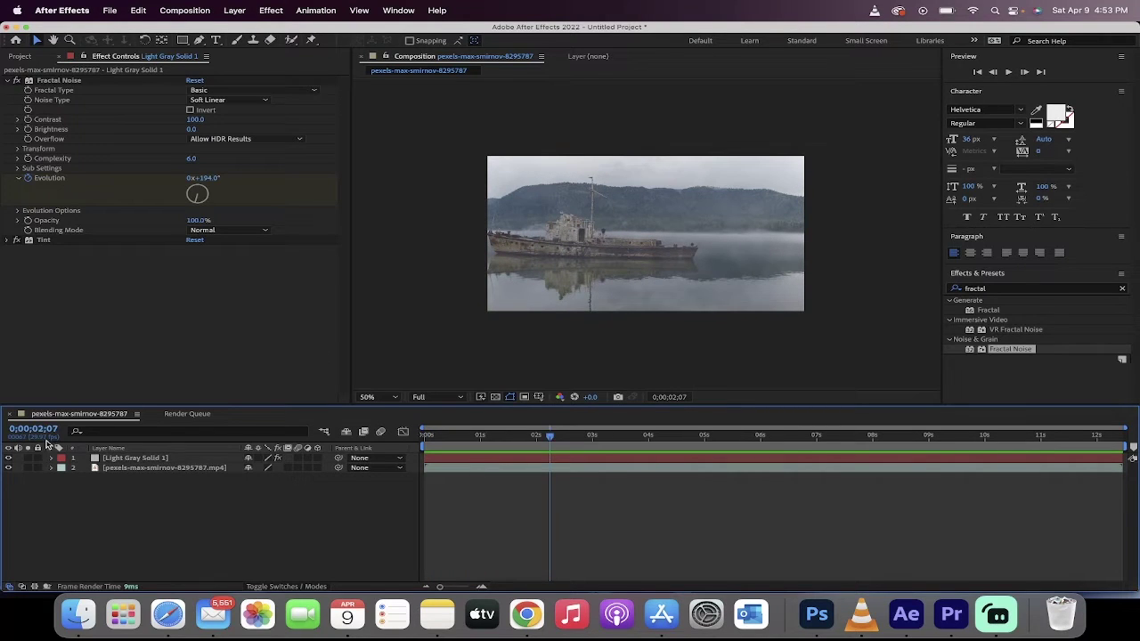
left_click(8, 459)
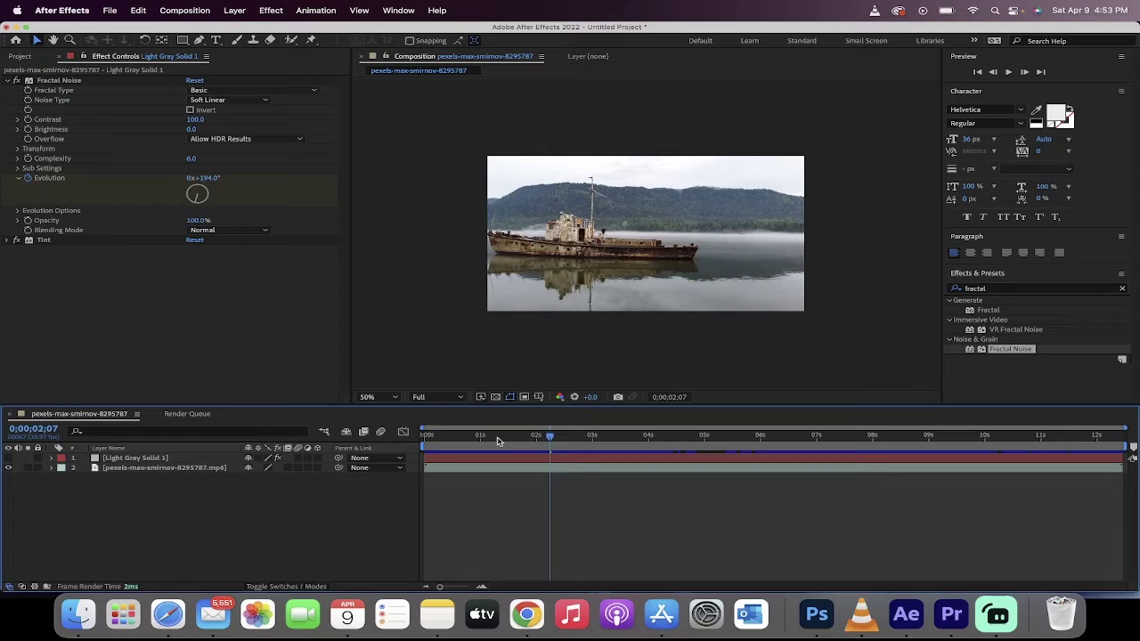
left_click_drag(499, 438, 388, 436)
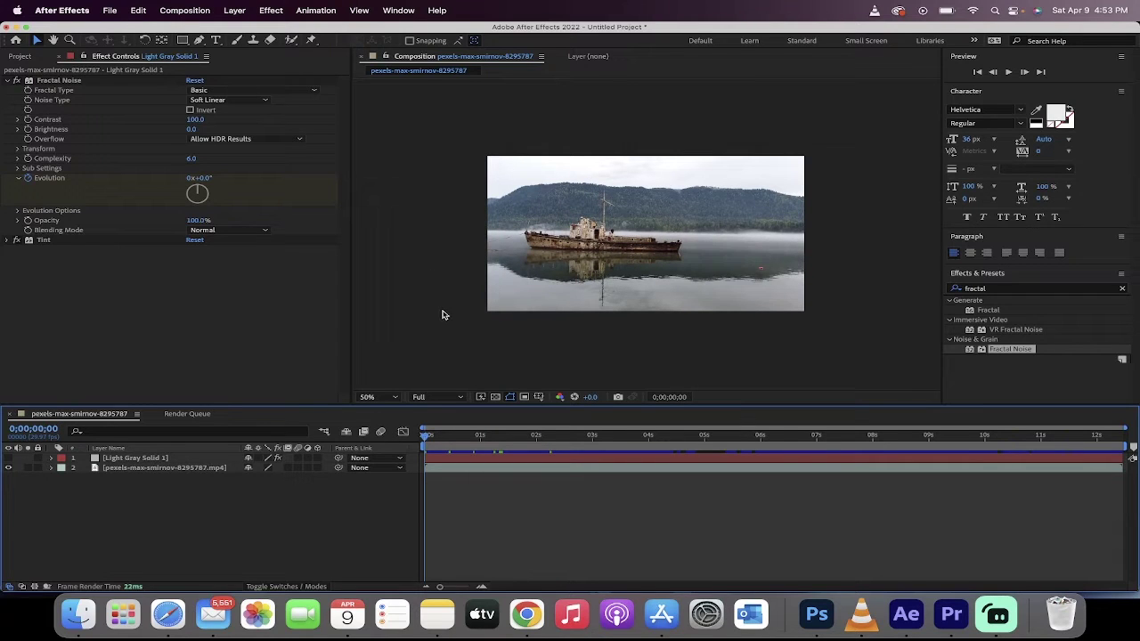
key("space")
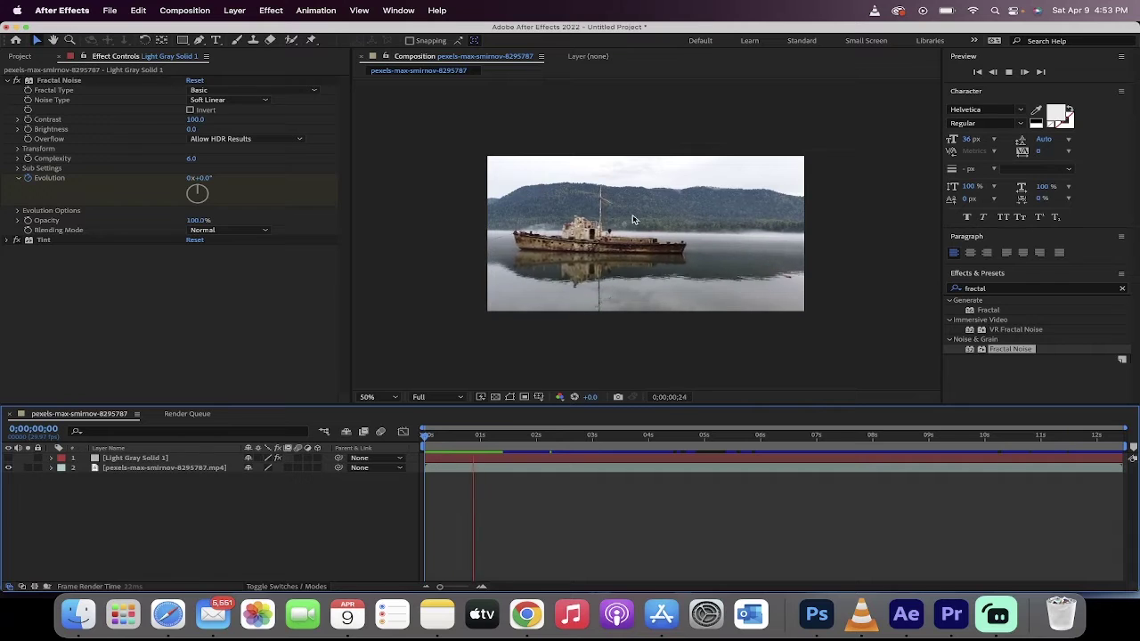
key("space")
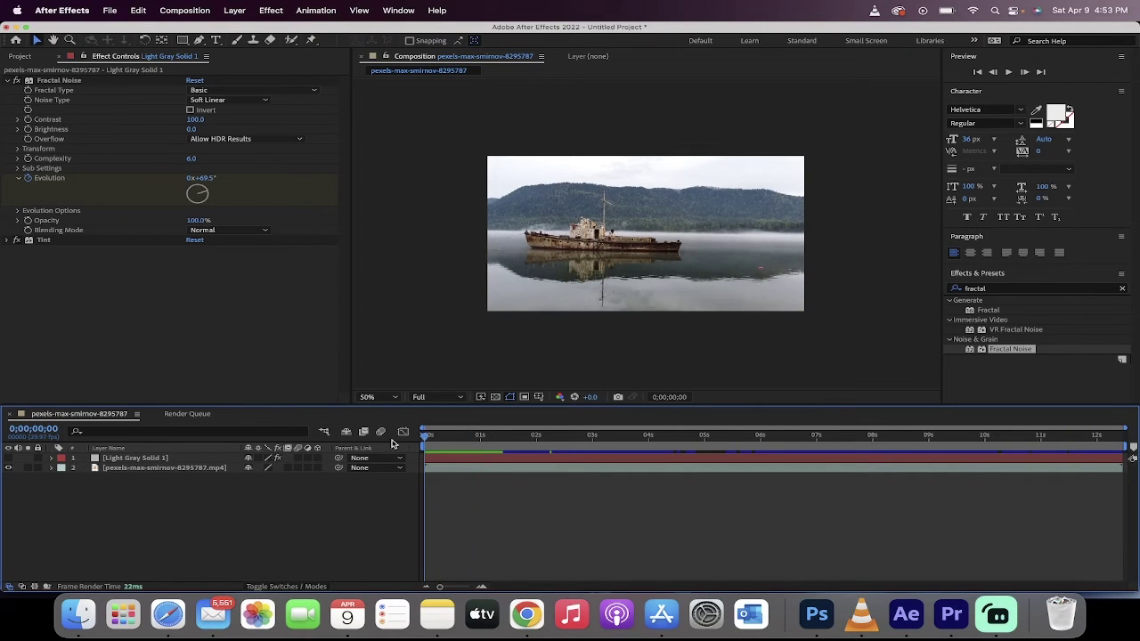
- Show the fog layer again, preview it once more, and select Light Gray Solid 1
left_click(126, 461)
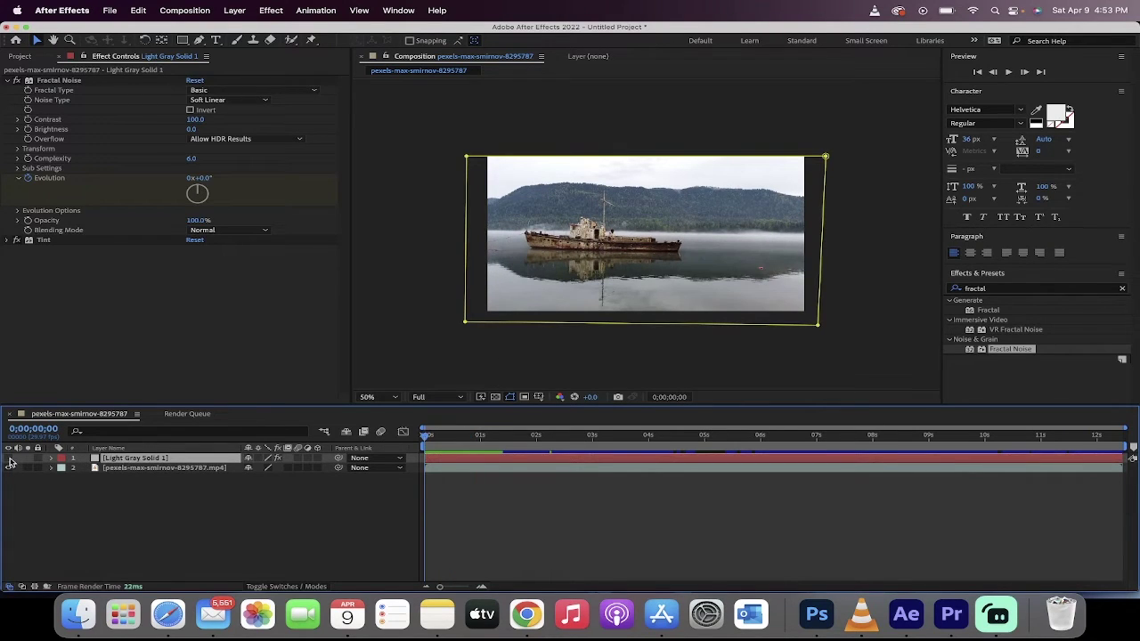
left_click(8, 459)
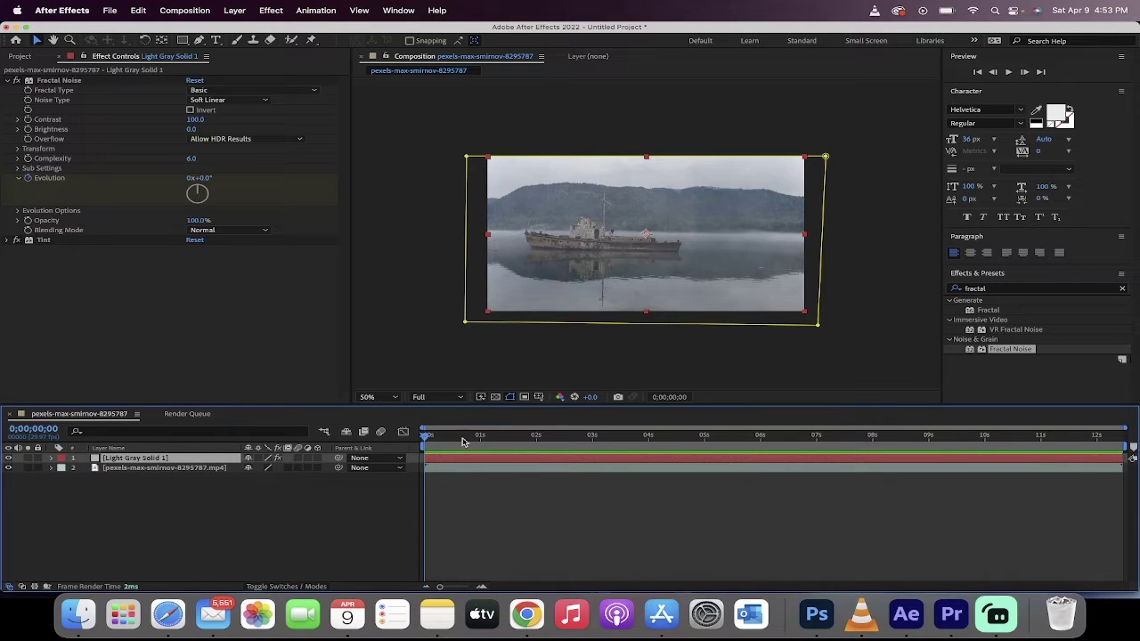
key("h")
key("space")
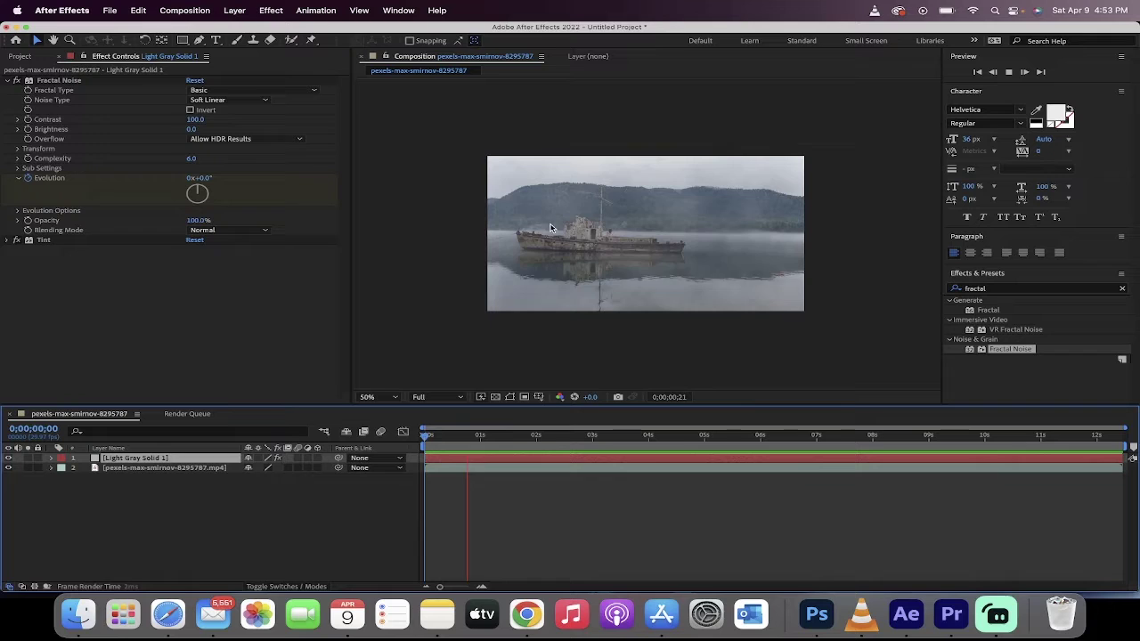
left_click(427, 301)
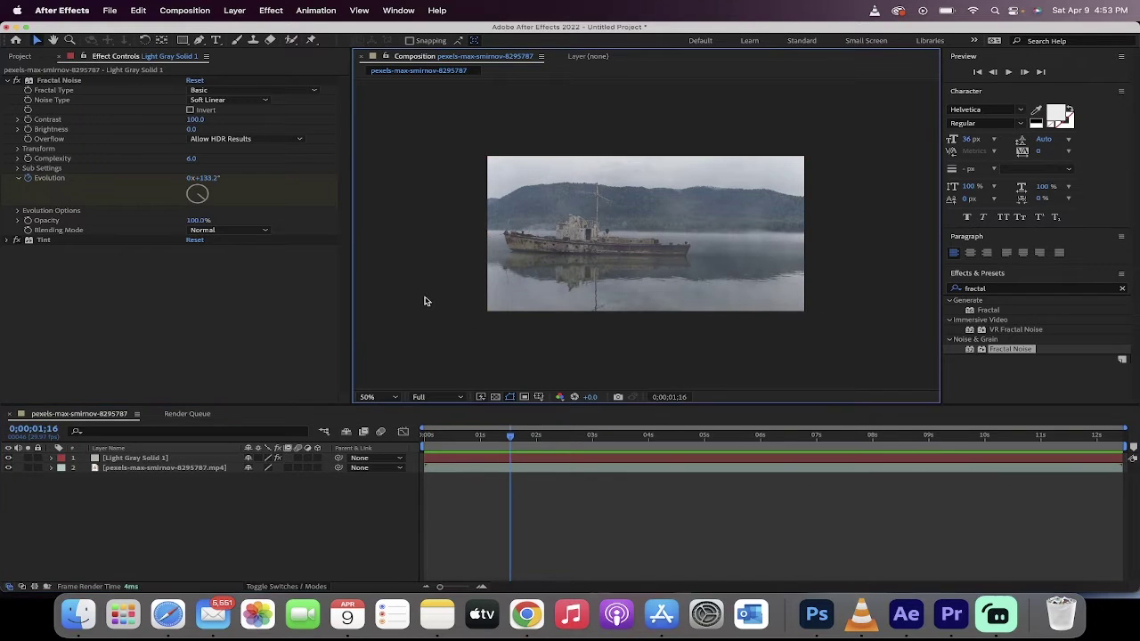
key("space")
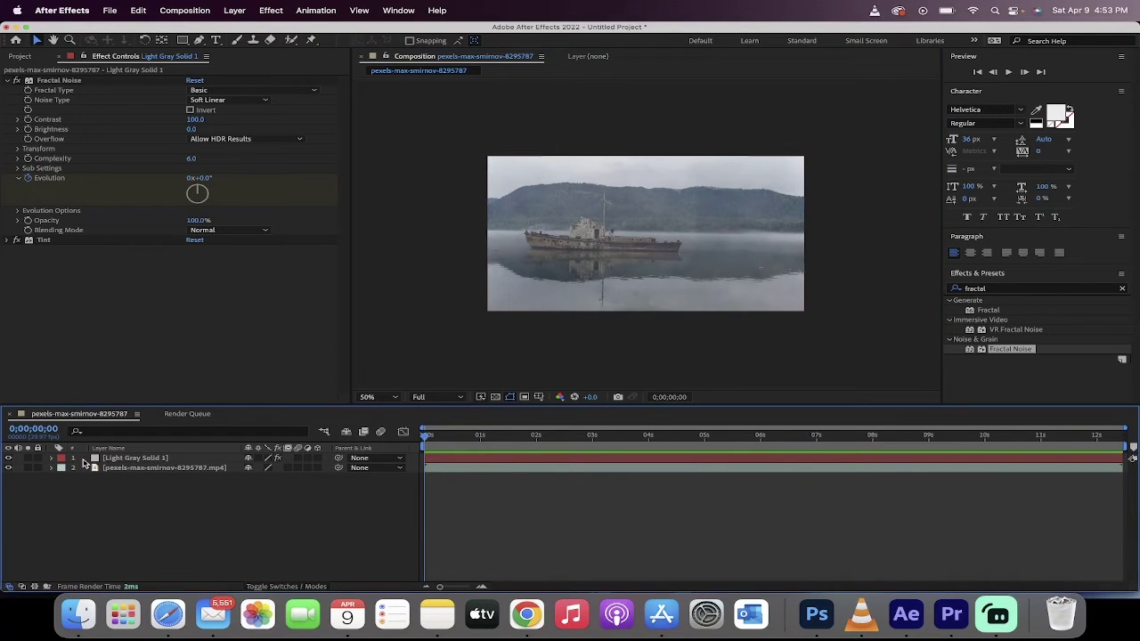
left_click(107, 461)
- Delete the gray fractal noise layer and check a later frame of the boat footage
key("Delete")
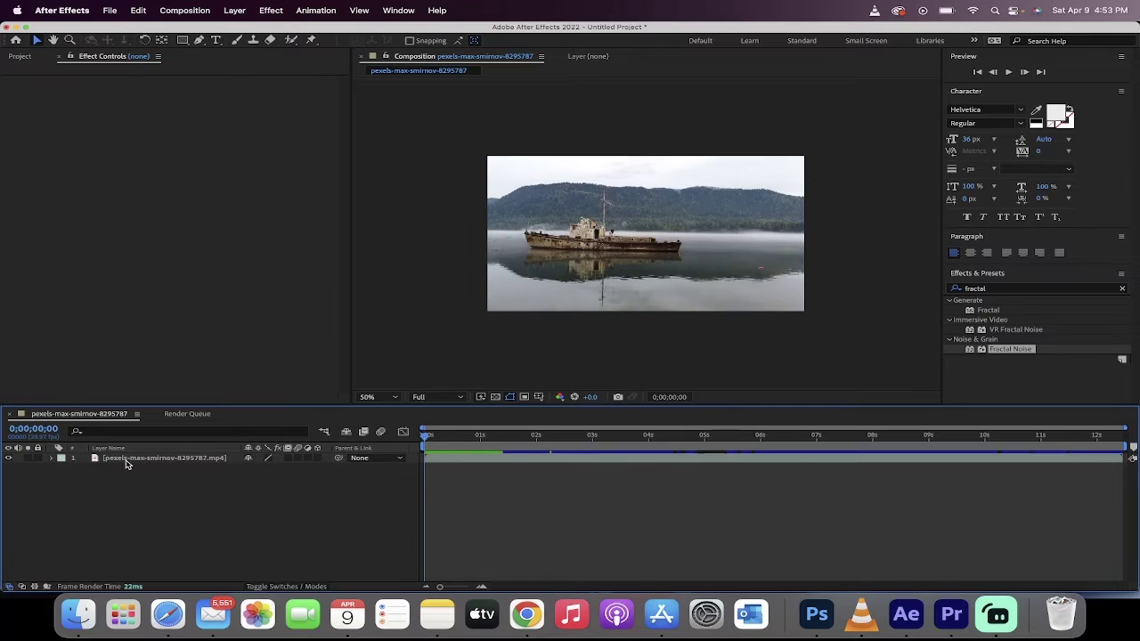
left_click(159, 460)
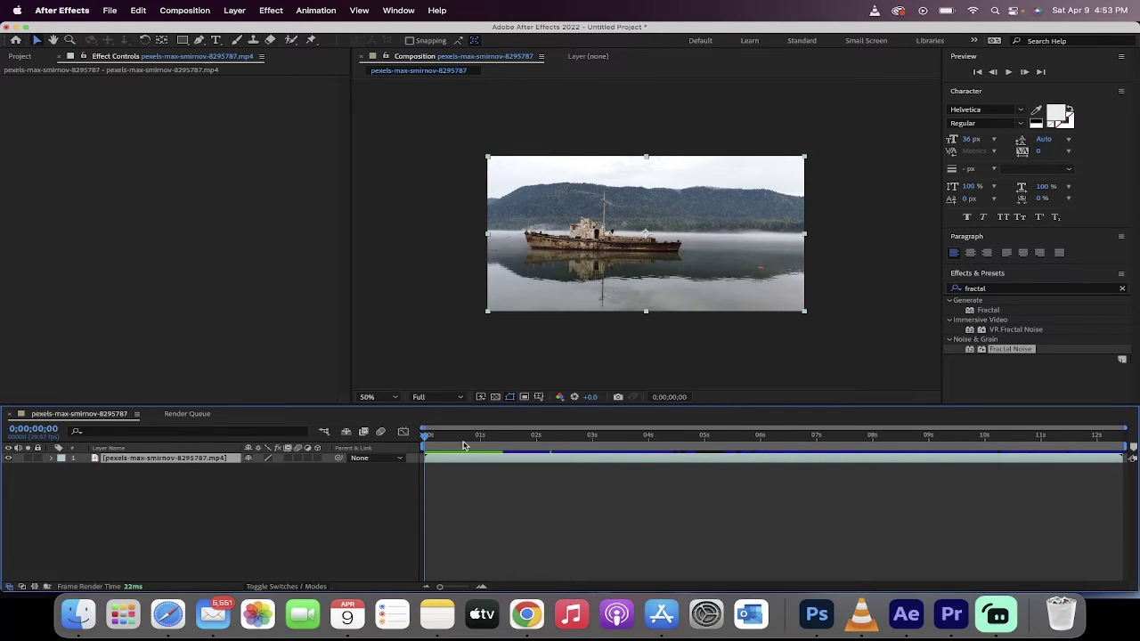
left_click_drag(426, 436, 321, 426)
- Create a 1920×1080 solid named White Solid 1 in white FFFFFF
left_click(200, 10)
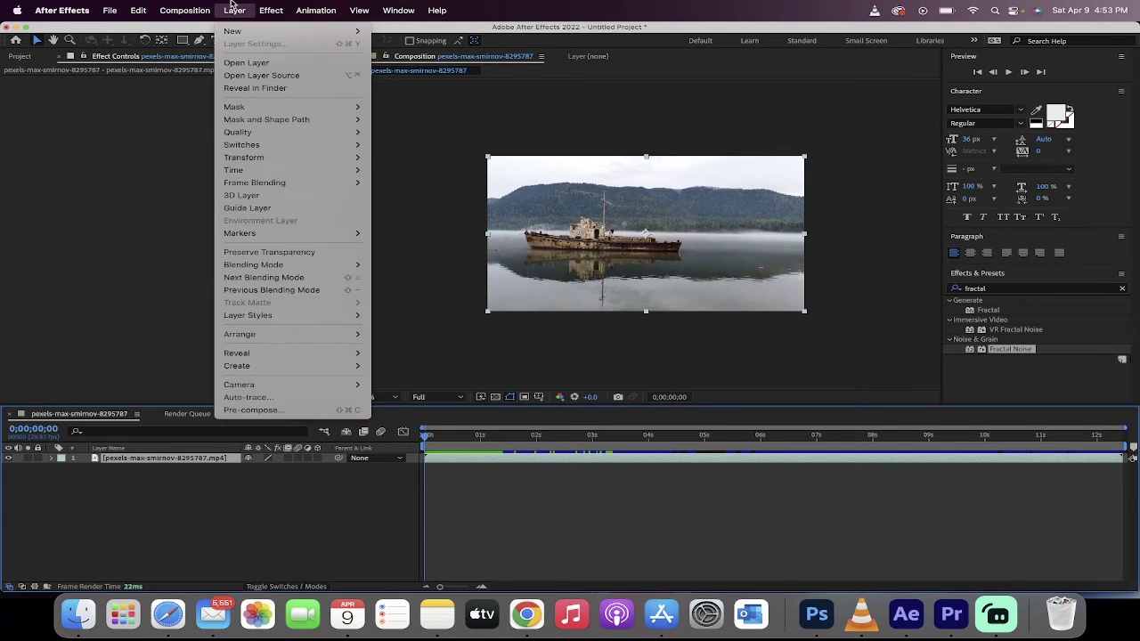
mouse_move(233, 33)
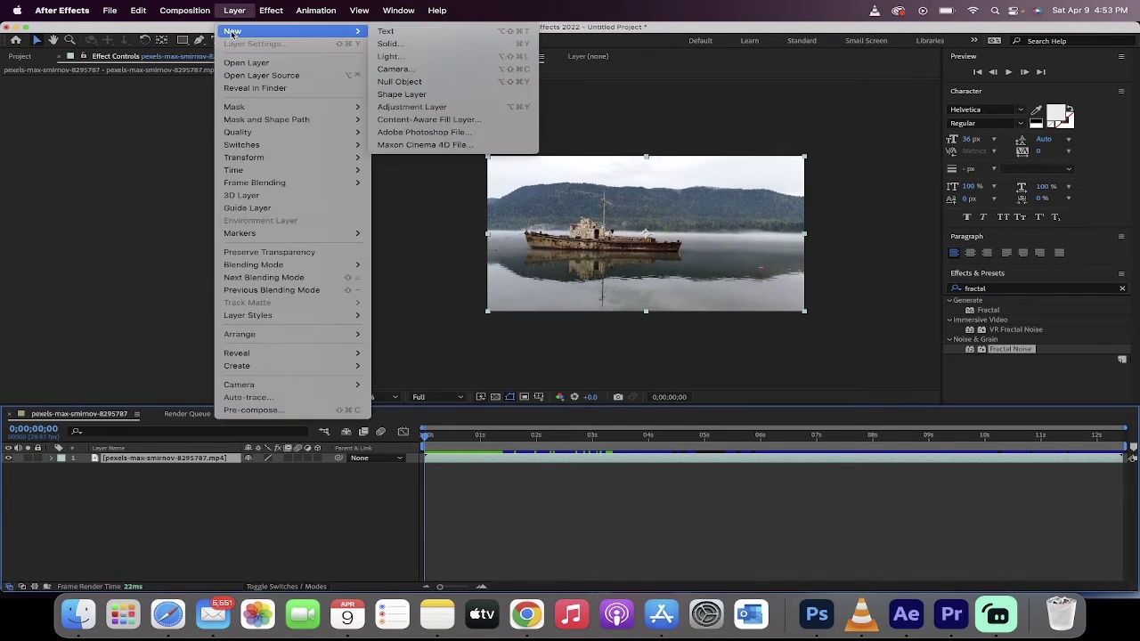
left_click(427, 43)
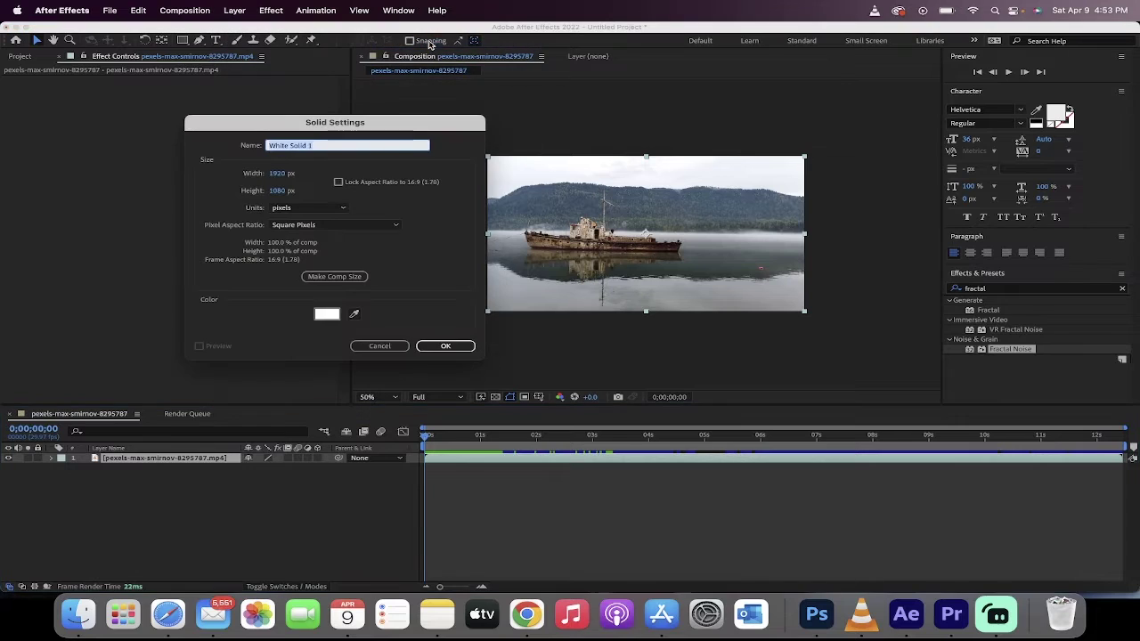
left_click(327, 314)
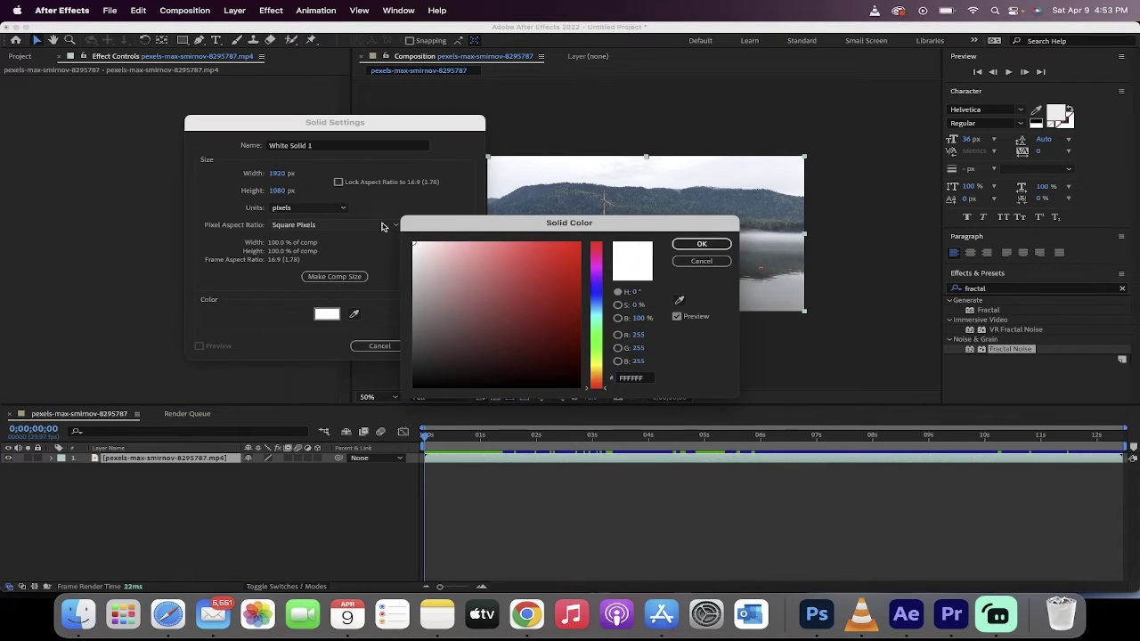
left_click(701, 244)
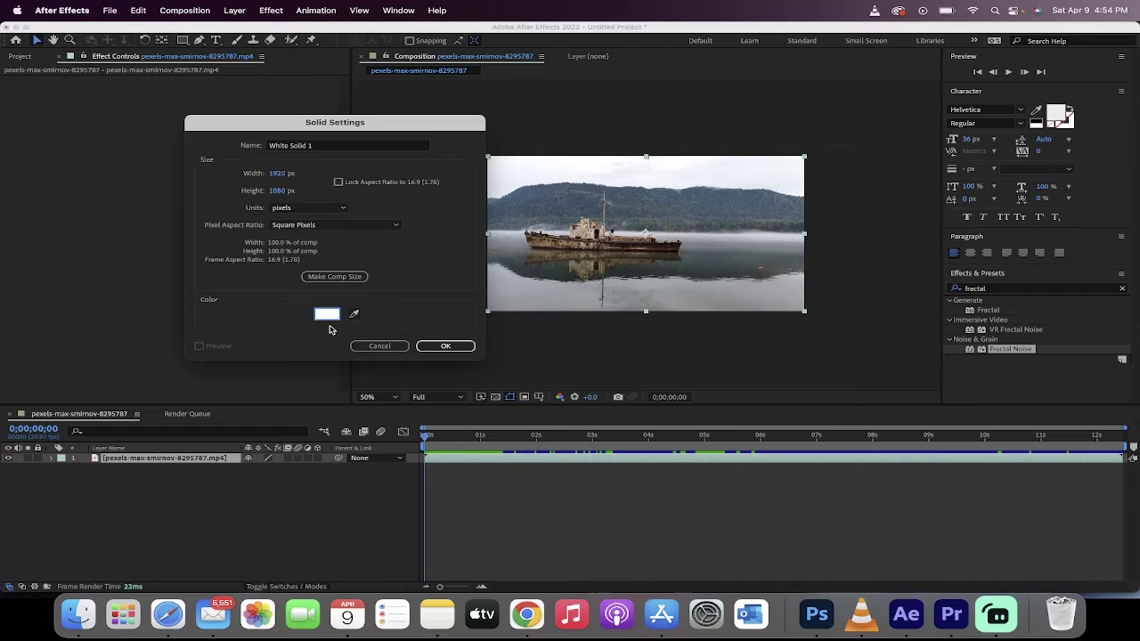
left_click(327, 314)
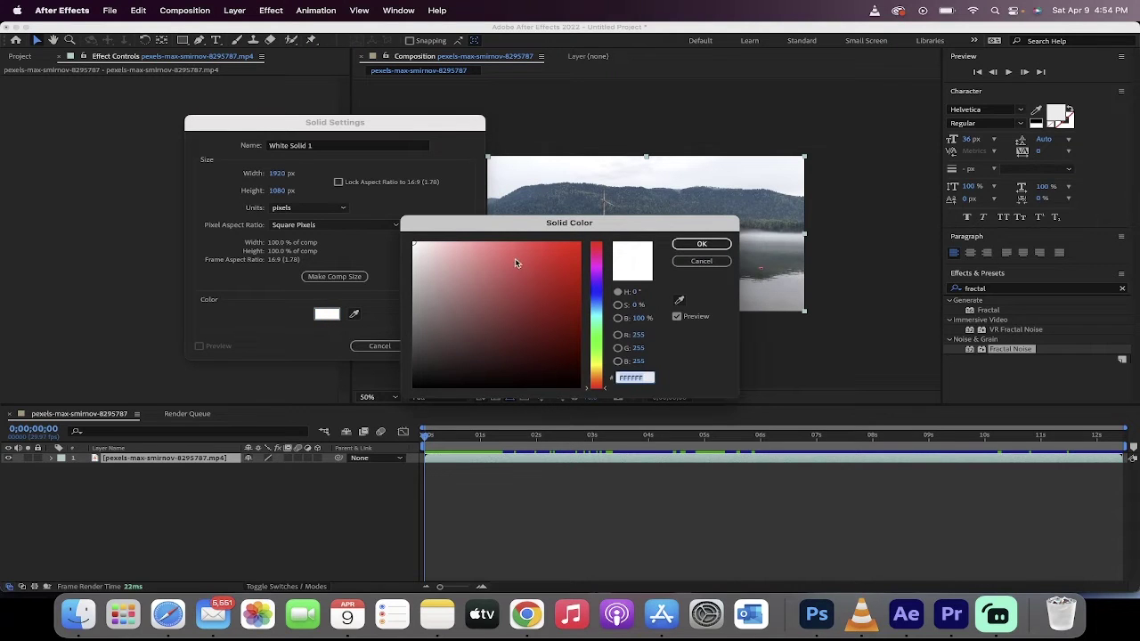
left_click(701, 244)
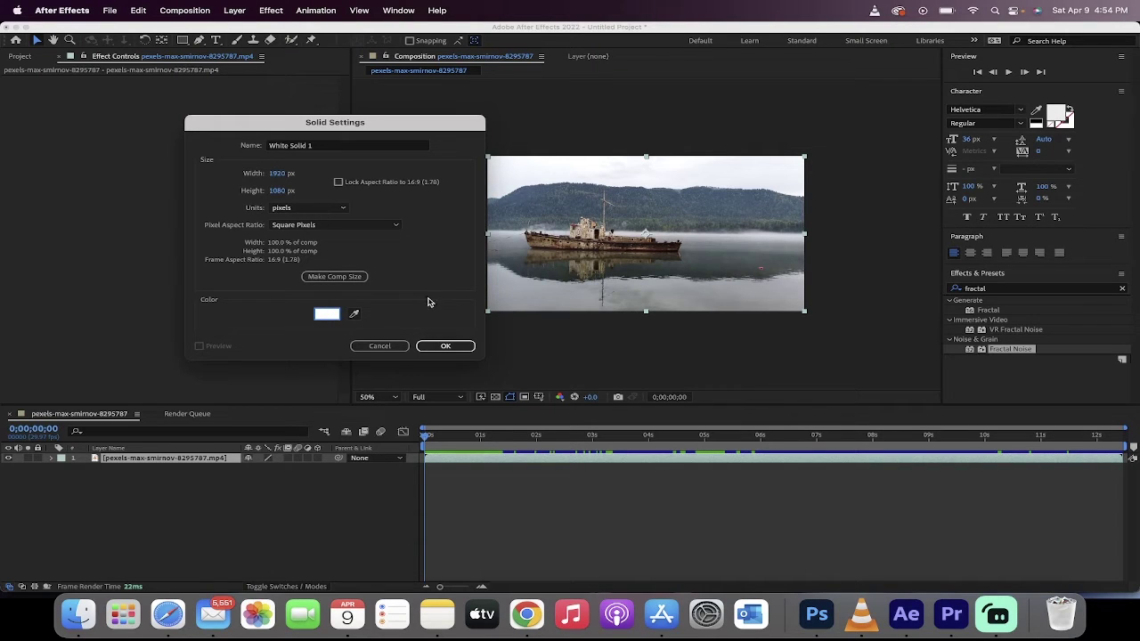
left_click(446, 346)
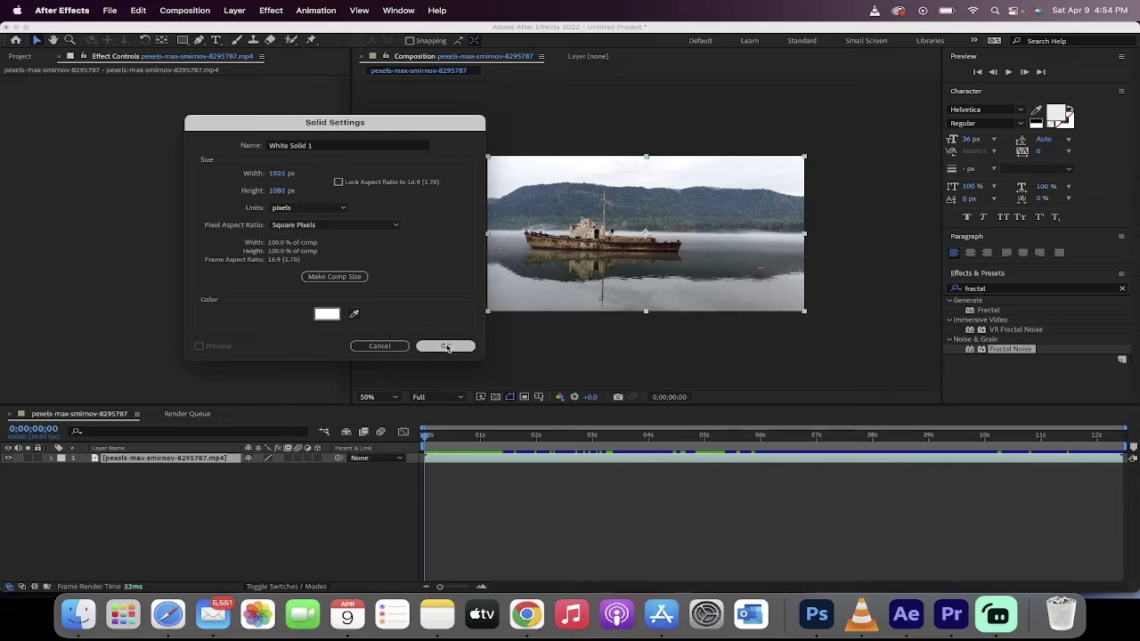
- Draw a rectangle mask on White Solid 1 over the upper frame, leaving a lake strip at the bottom
left_click(447, 436)
left_click_drag(447, 436, 408, 436)
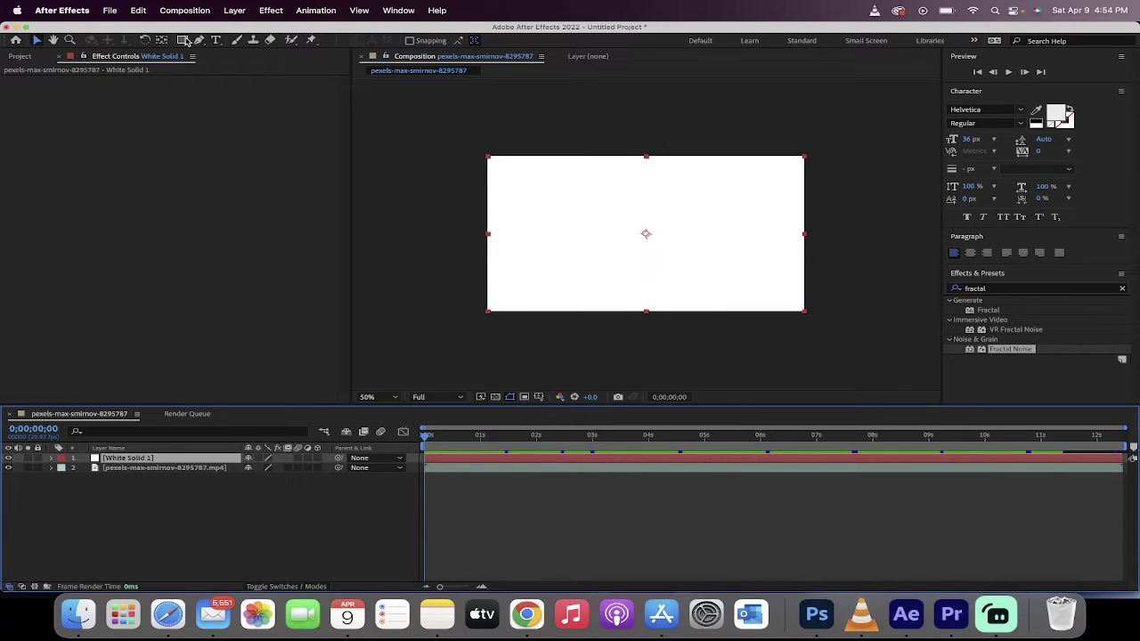
left_click(183, 42)
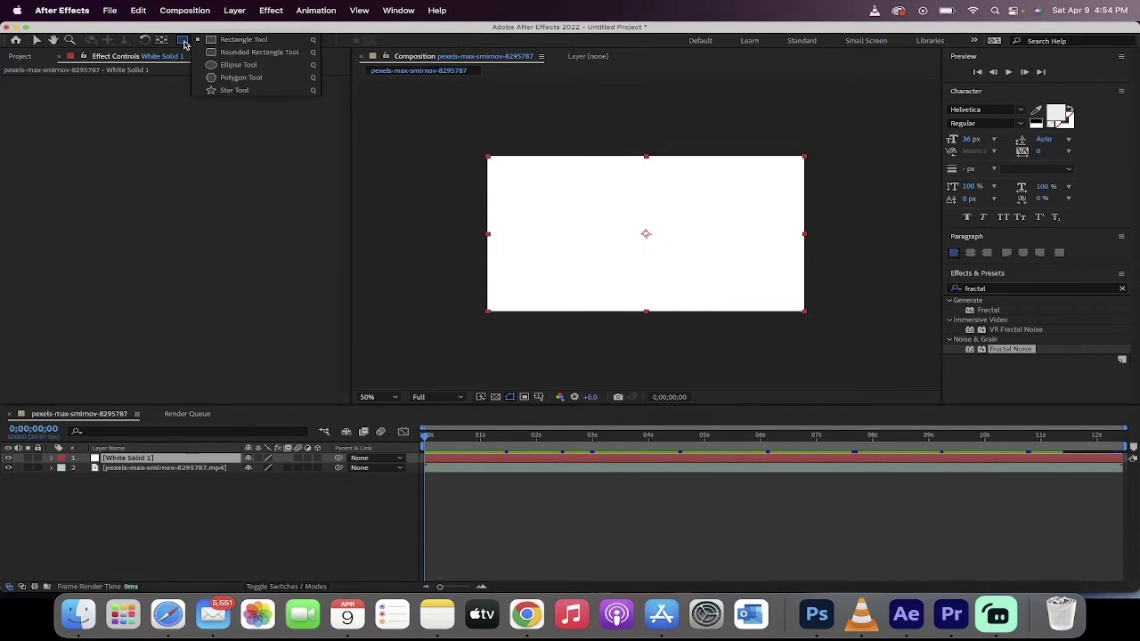
left_click(242, 39)
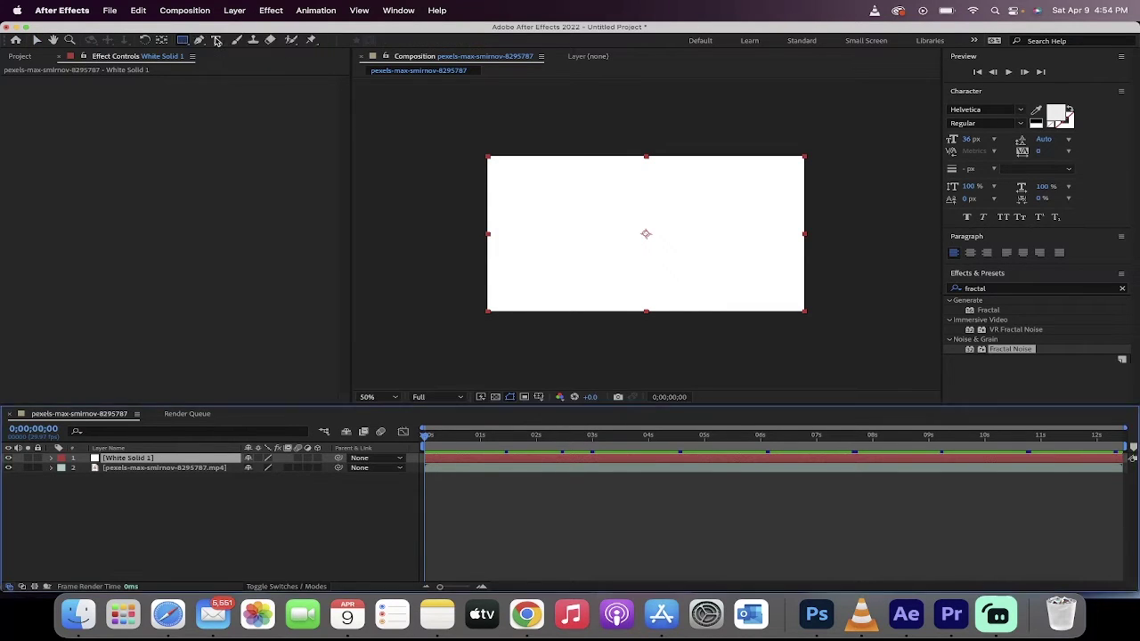
right_click(481, 155)
left_click(501, 140)
mouse_move(501, 140)
left_mouse_down()
mouse_move(461, 131)
mouse_move(590, 184)
mouse_move(831, 247)
mouse_move(826, 291)
left_mouse_up()
key("comma")
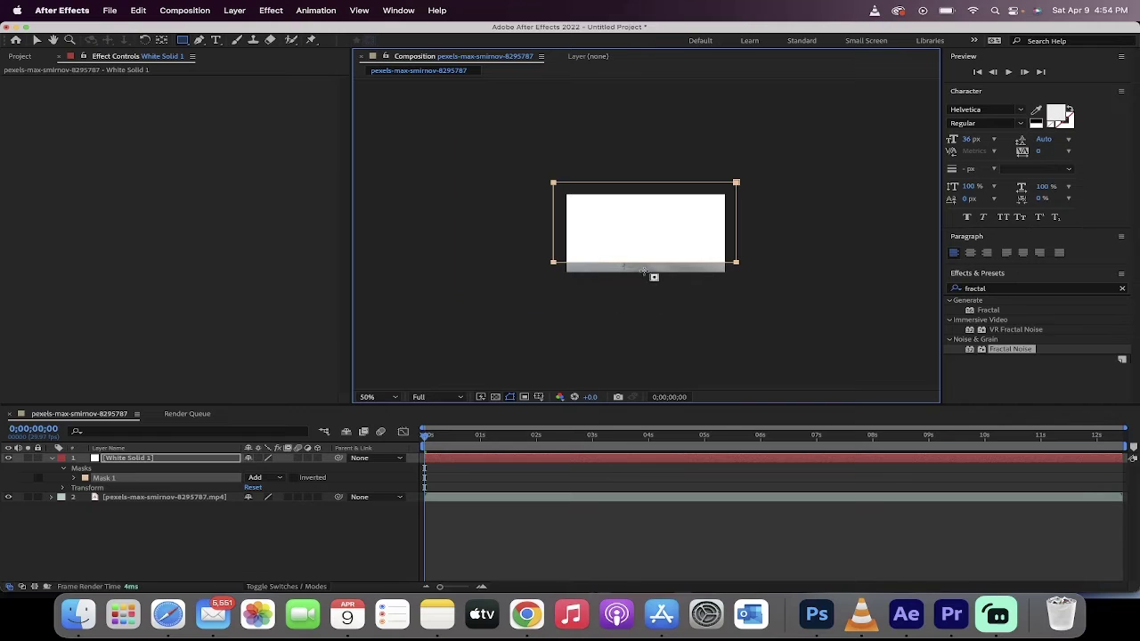
key("period")
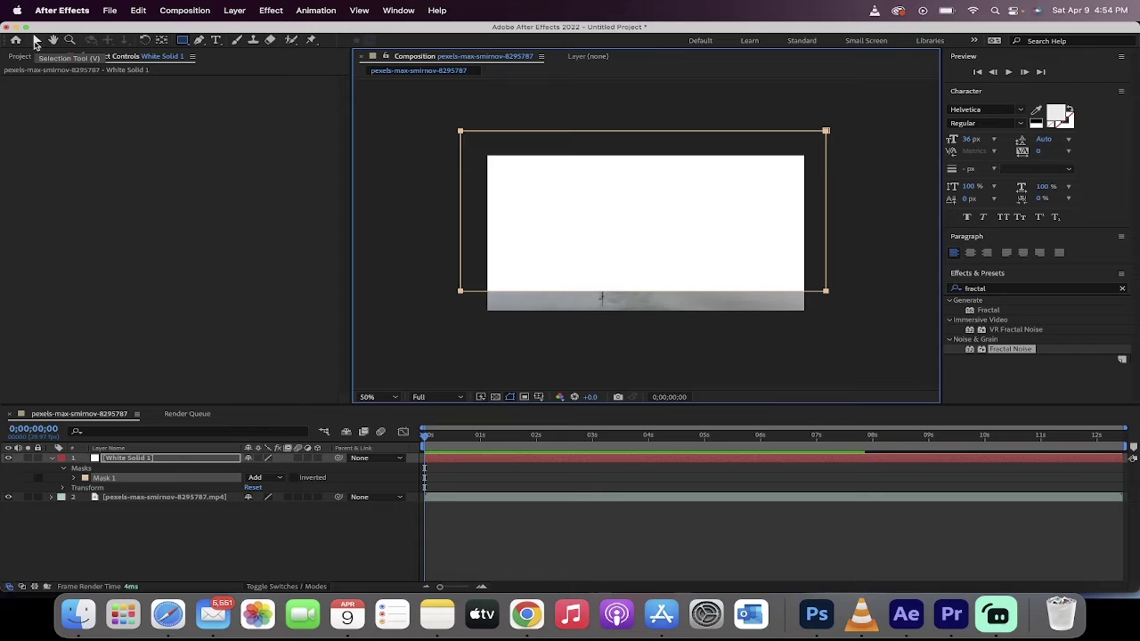
- Raise White Solid 1's Mask Feather to about 690 pixels for a soft haze
left_click(36, 42)
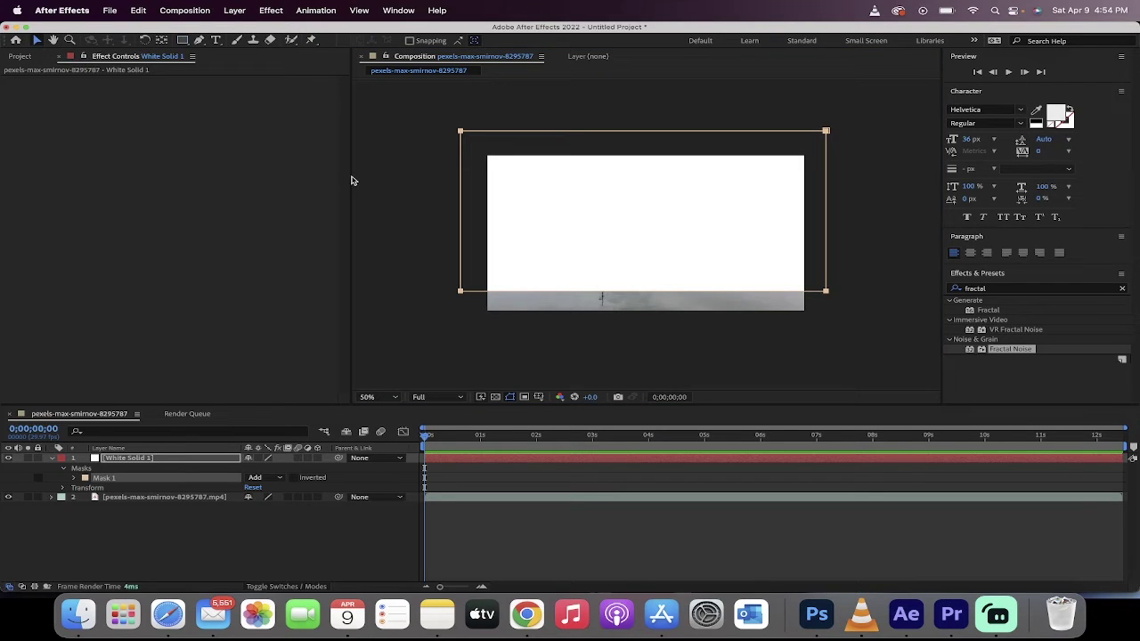
left_click(501, 204)
left_click(394, 211)
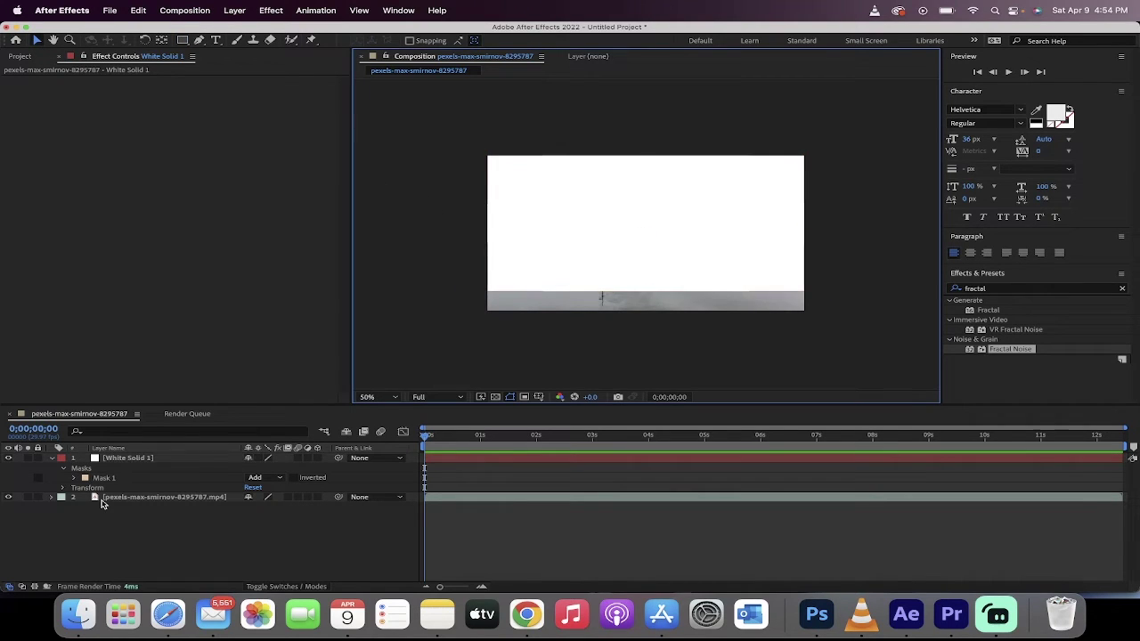
left_click(147, 461)
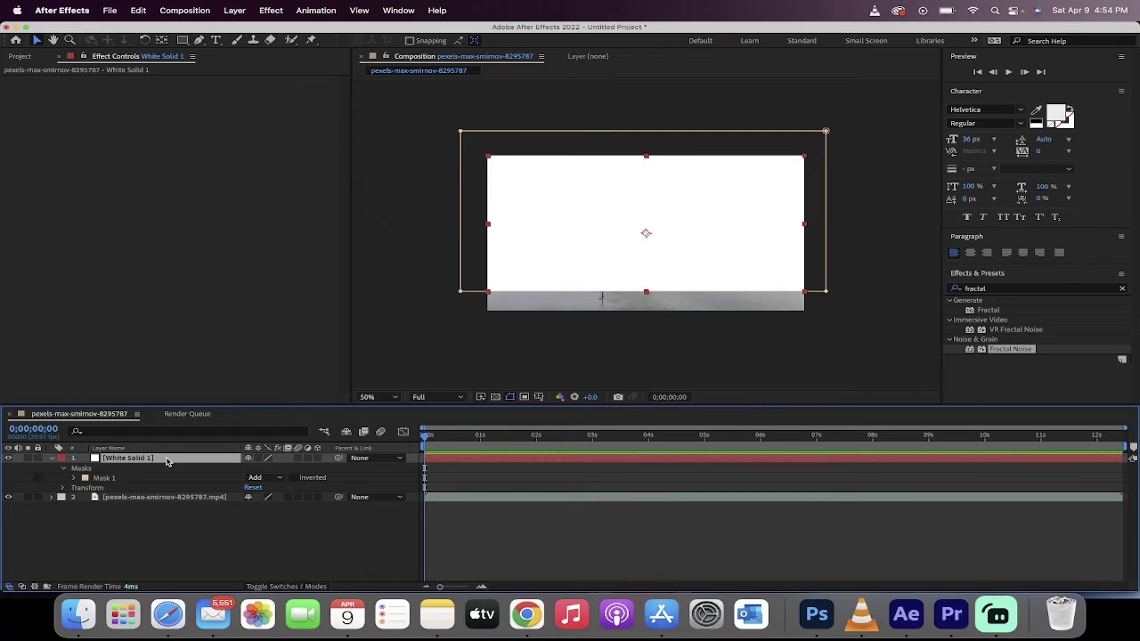
key("f")
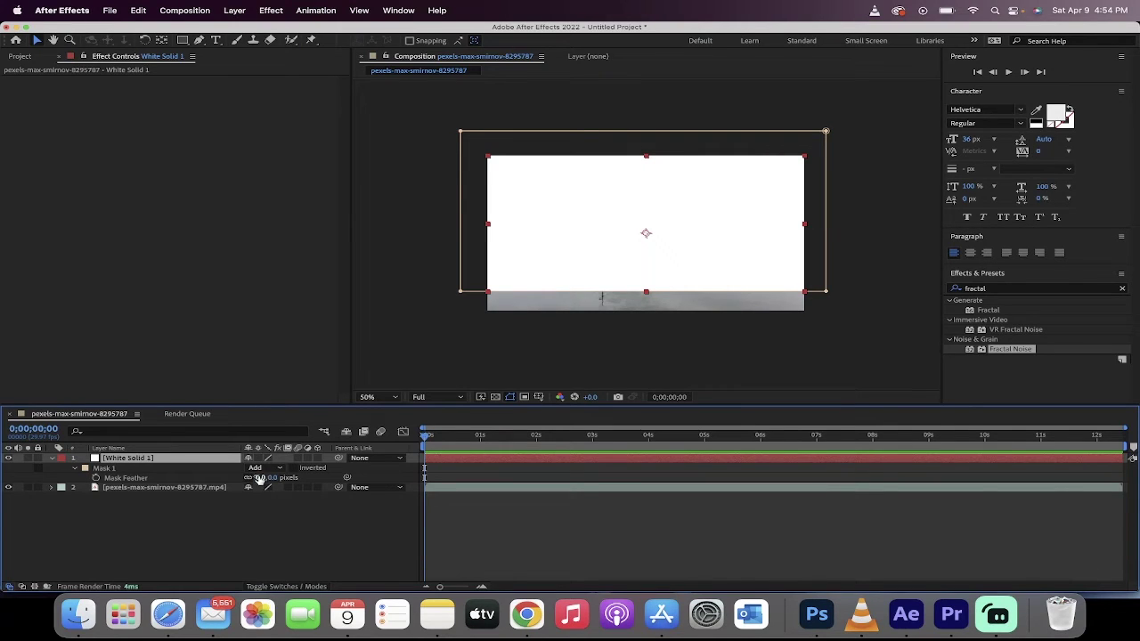
left_click_drag(260, 478, 352, 465)
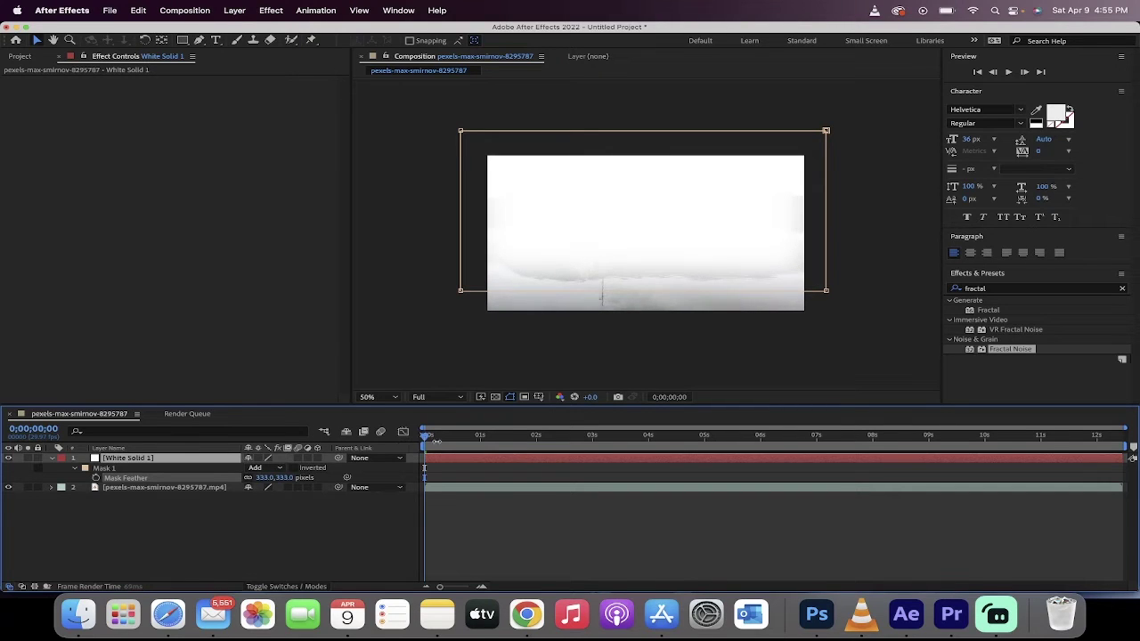
left_click_drag(435, 442, 573, 354)
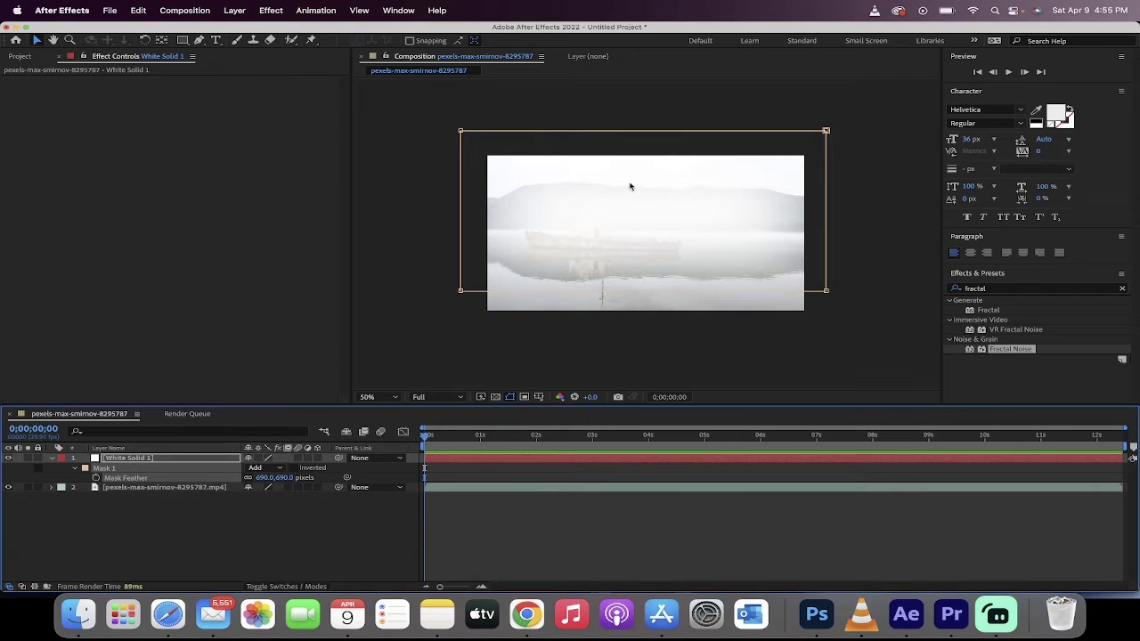
left_click(163, 459)
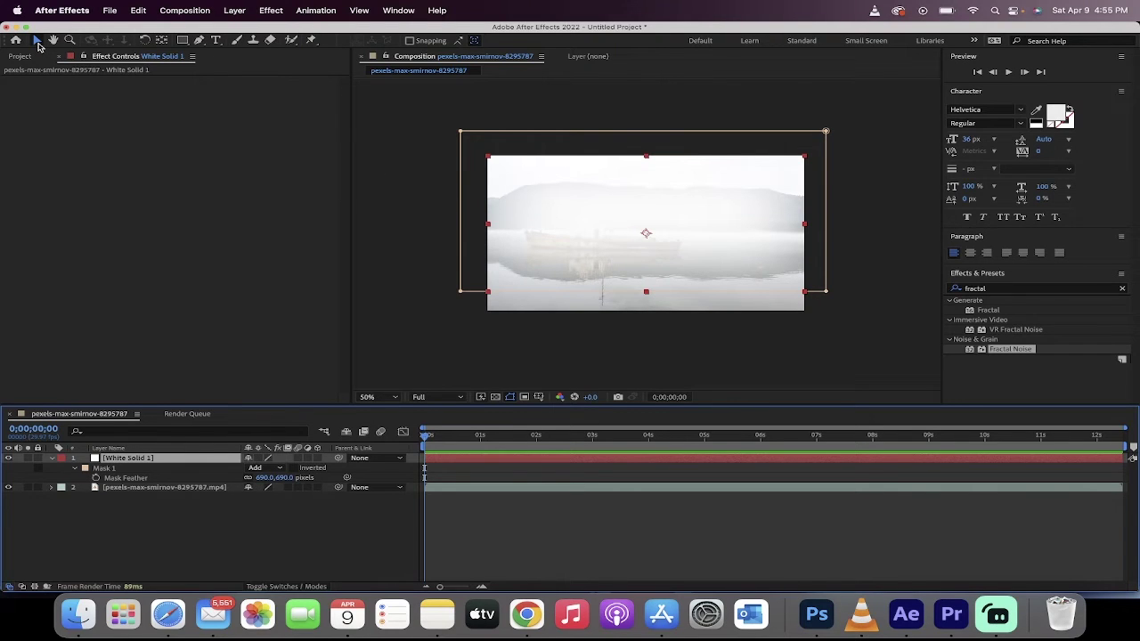
left_click(404, 194)
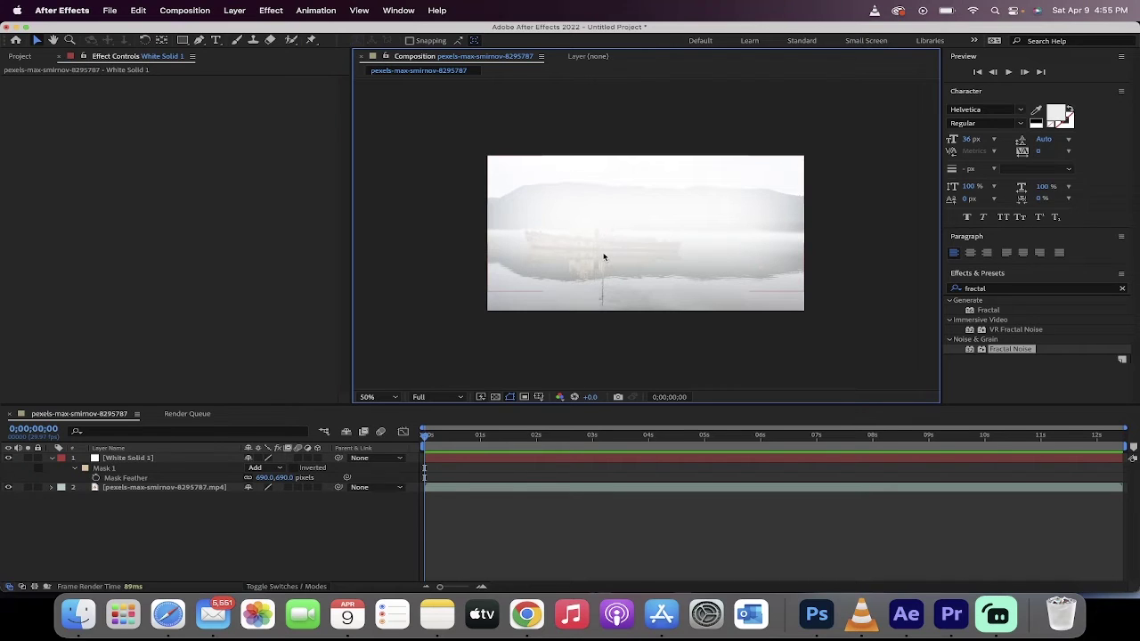
- Search Effects & Presets for 'tint' and apply Tint to White Solid 1
left_click(143, 461)
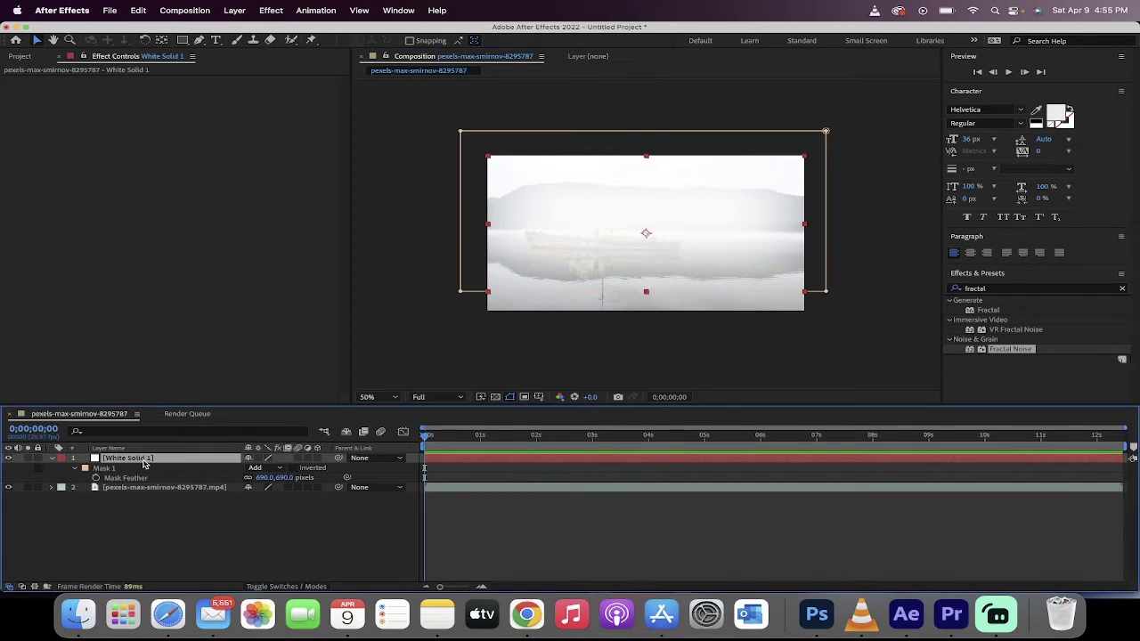
left_click(1122, 289)
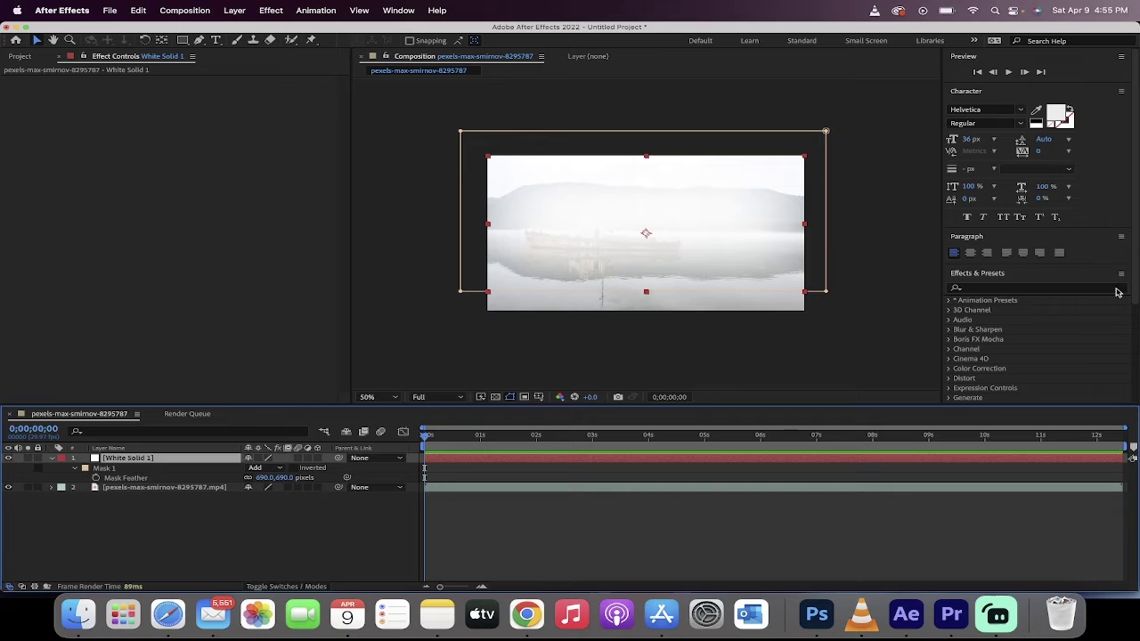
left_click(1030, 290)
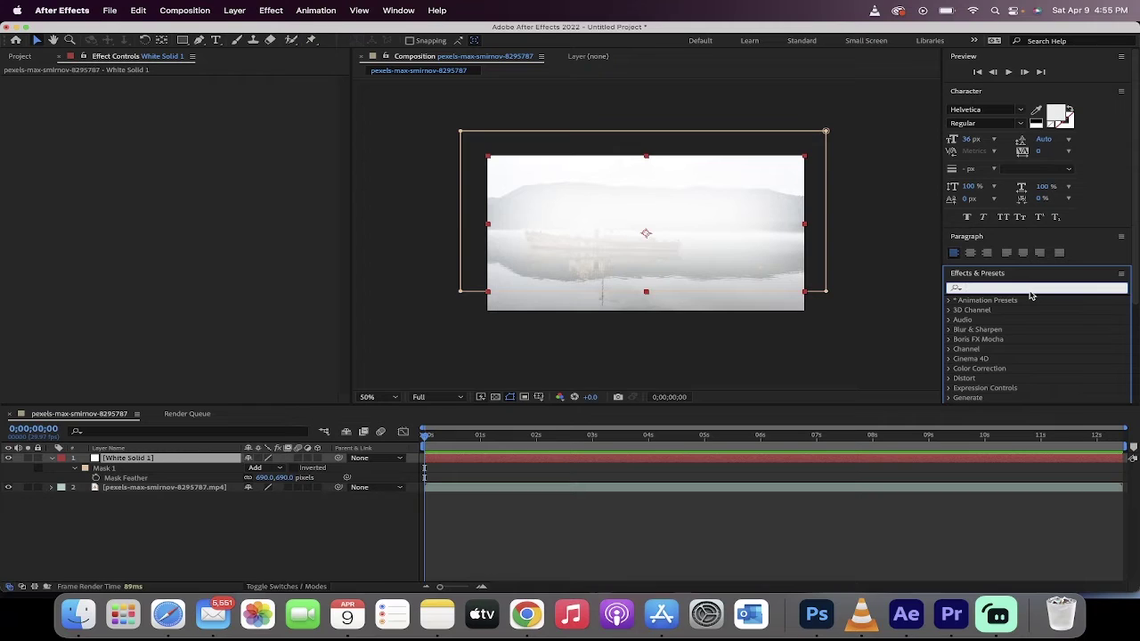
type("tint")
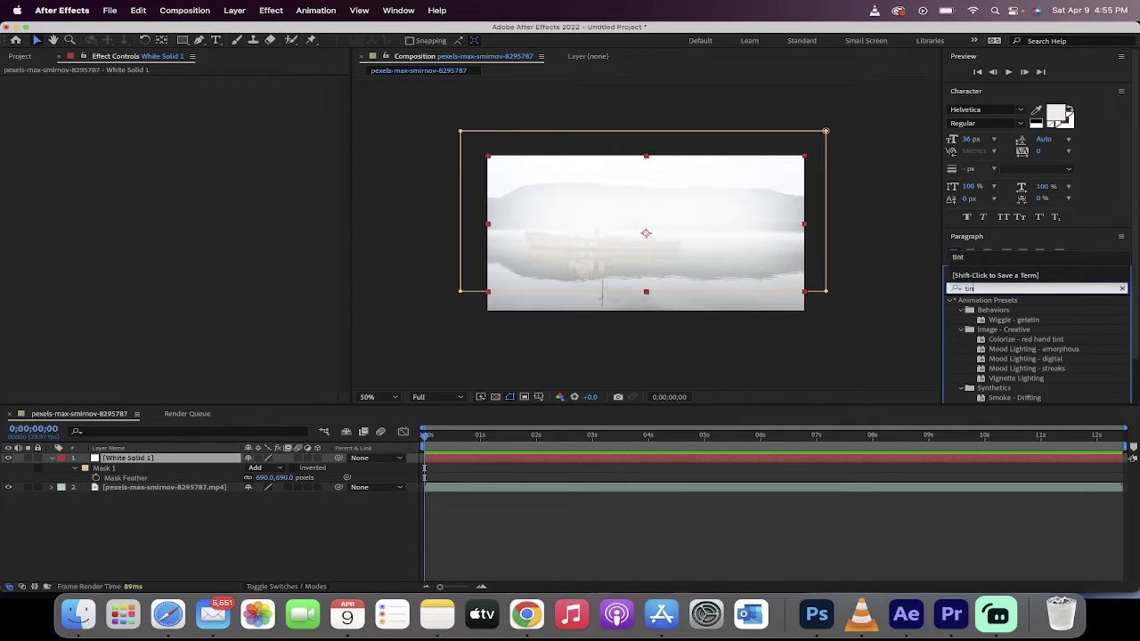
left_click(1000, 339)
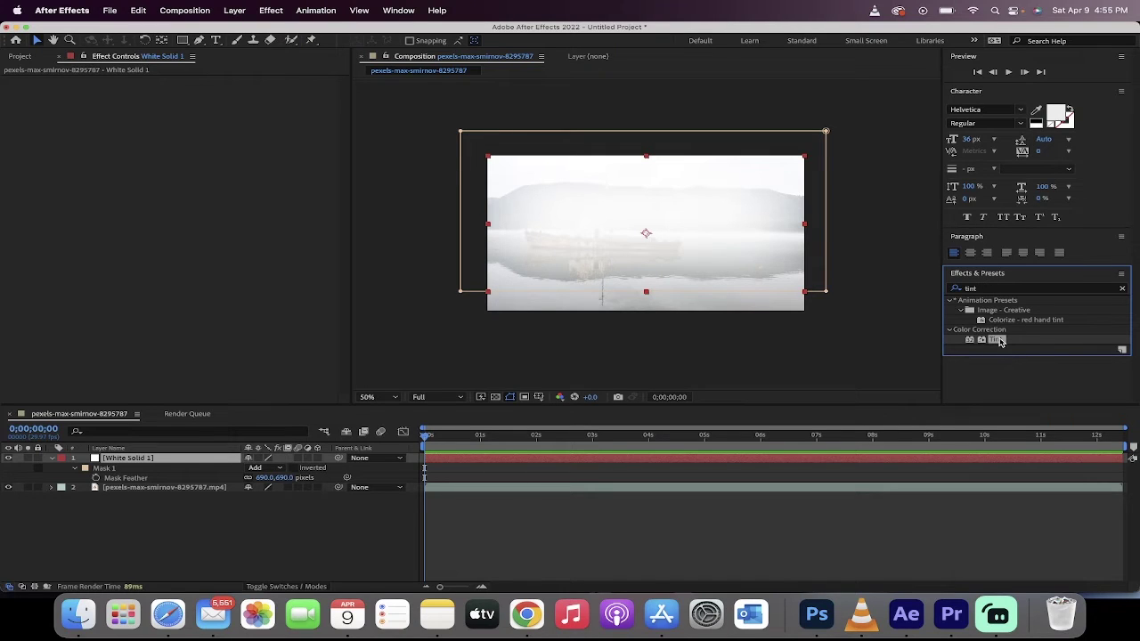
left_click_drag(999, 341, 660, 234)
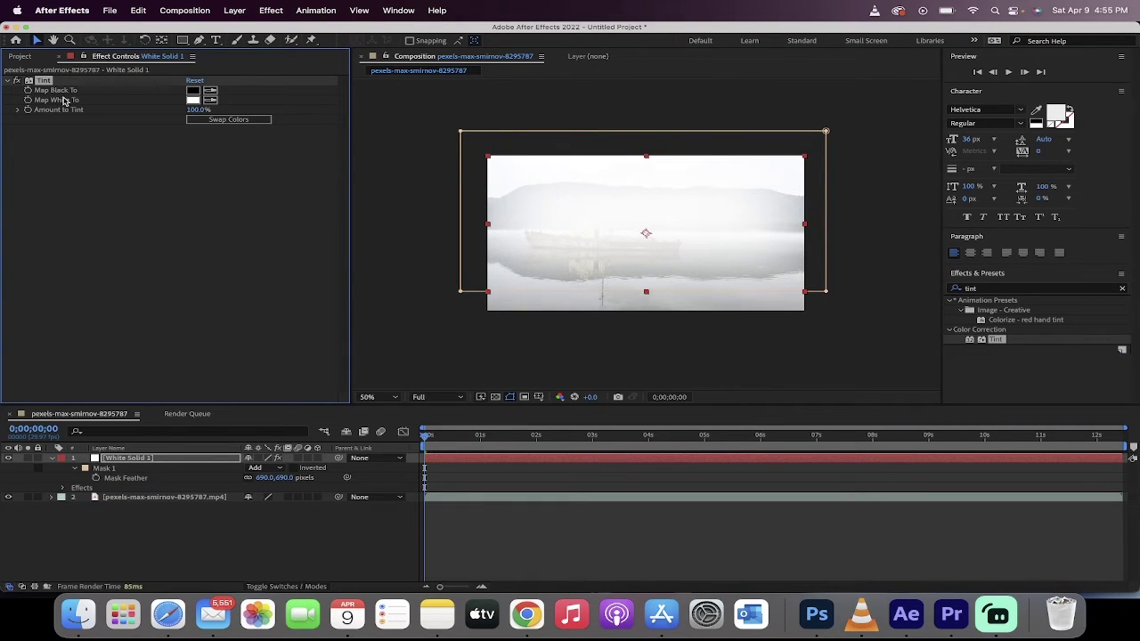
- Set Tint's Map White To colour to pale lavender CCC0FF
left_click(193, 100)
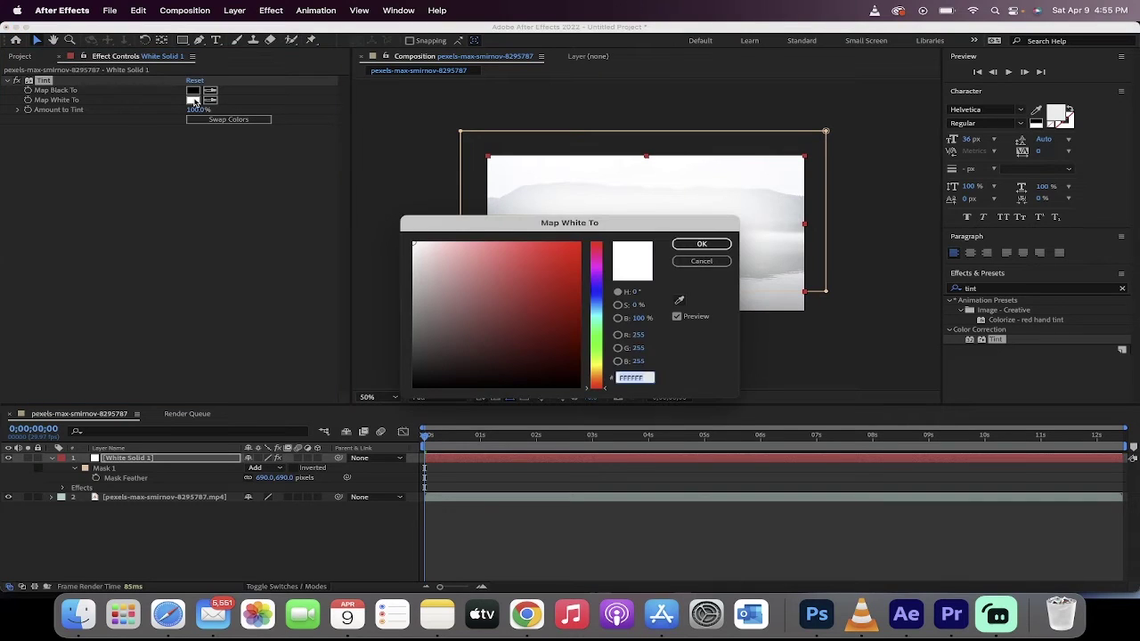
left_click(603, 294)
left_click_drag(603, 294, 603, 287)
left_click(436, 241)
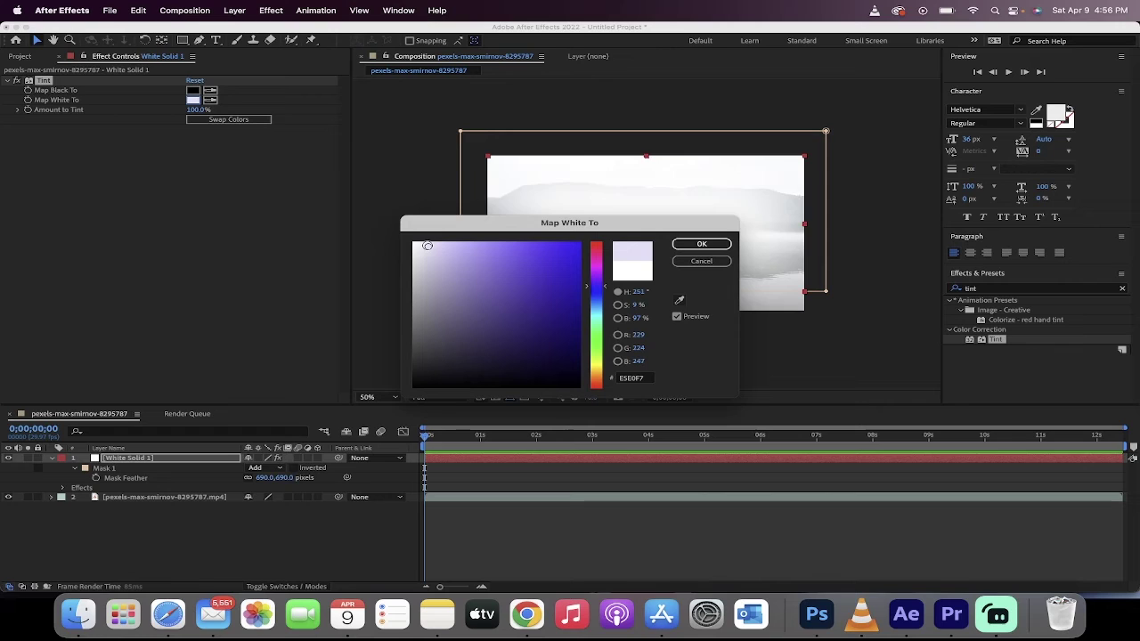
left_click_drag(435, 240, 453, 239)
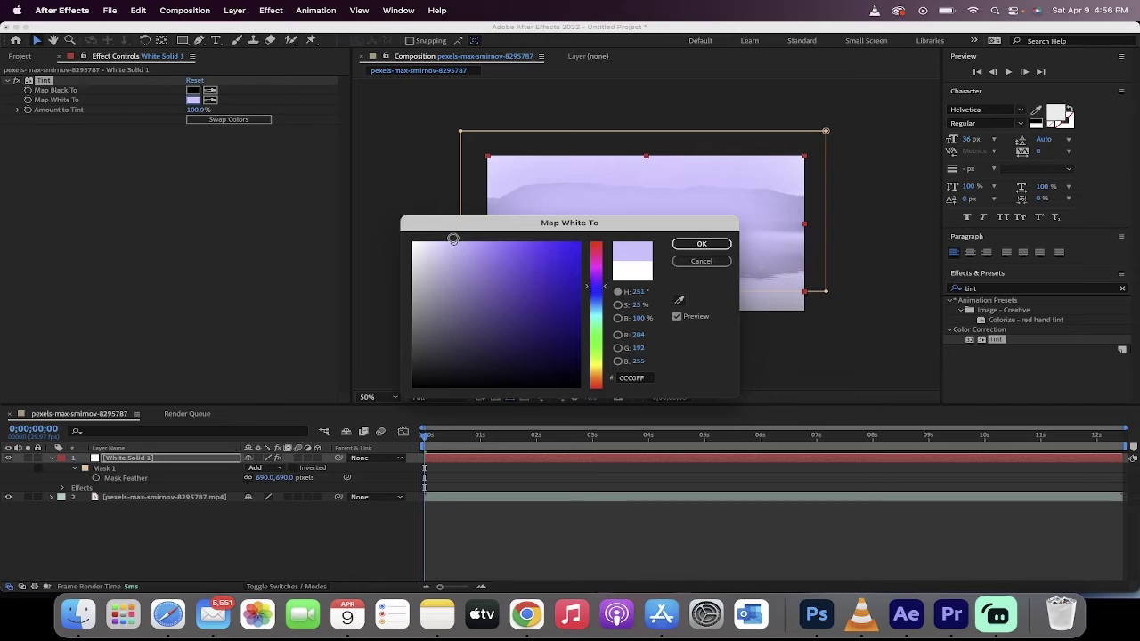
left_click(704, 245)
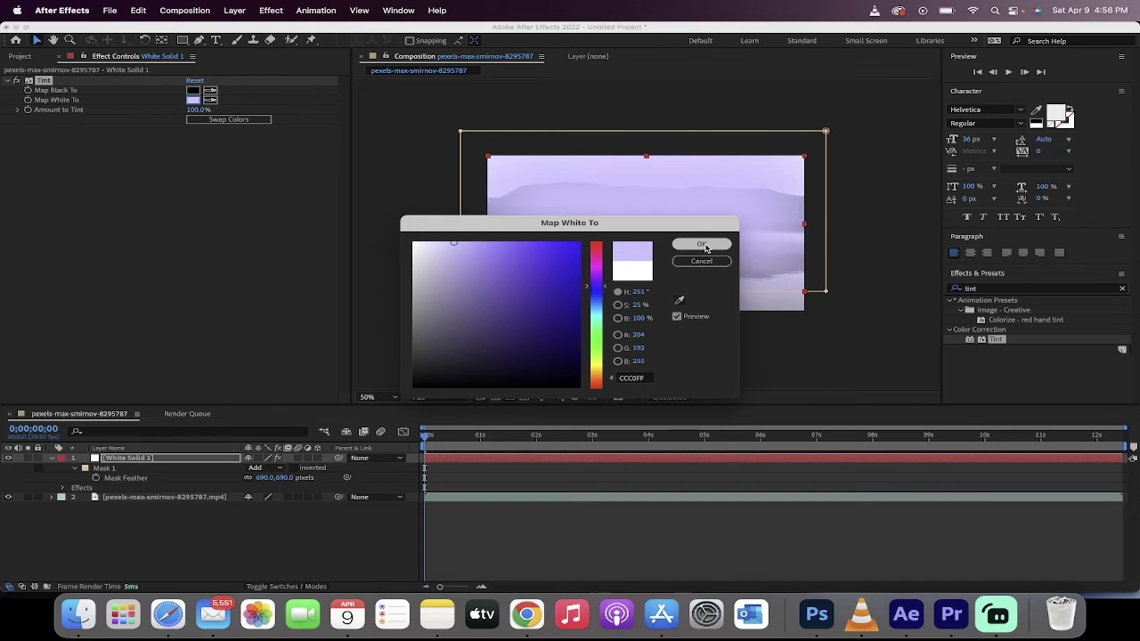
left_click(703, 245)
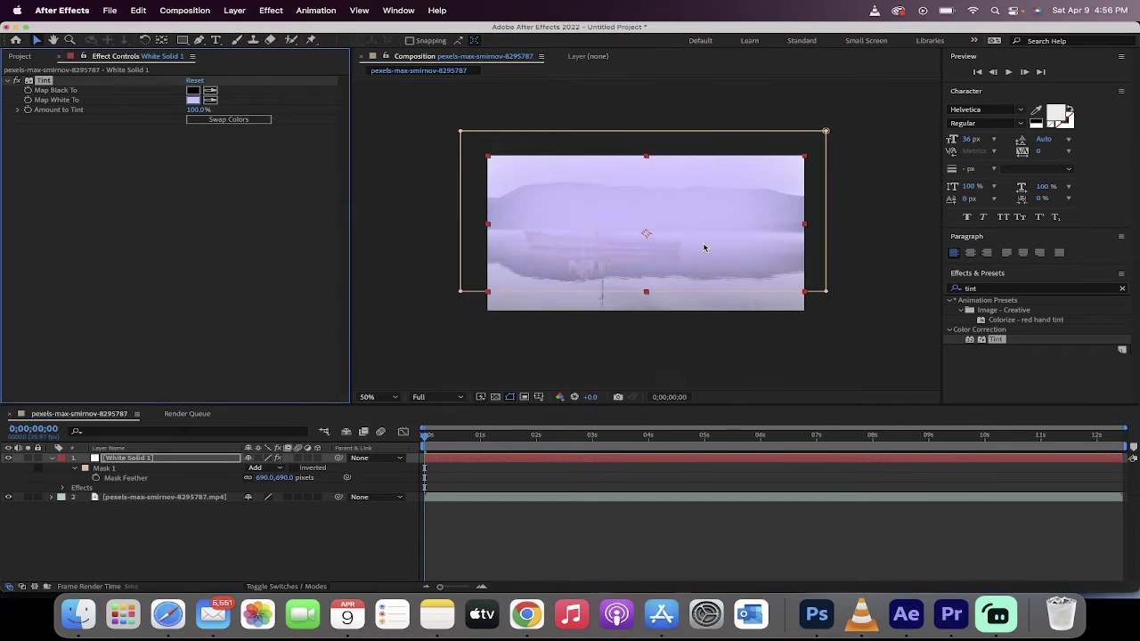
left_click(424, 269)
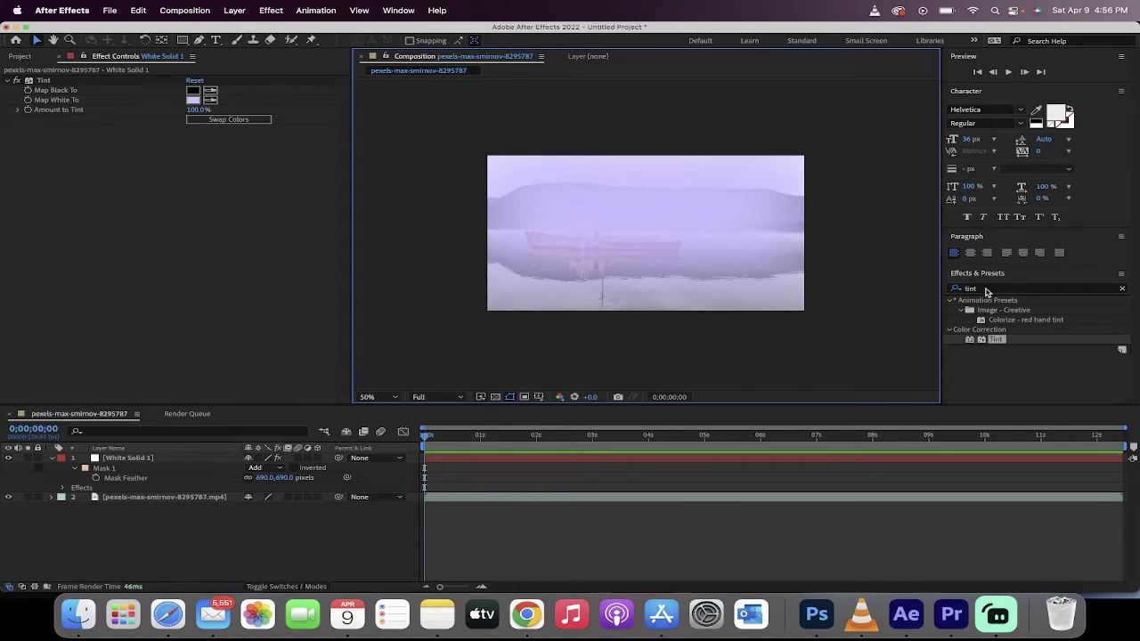
- Search for 'fractal' and drag Noise & Grain > Fractal Noise onto White Solid 1
left_click(986, 289)
key("BackSpace")
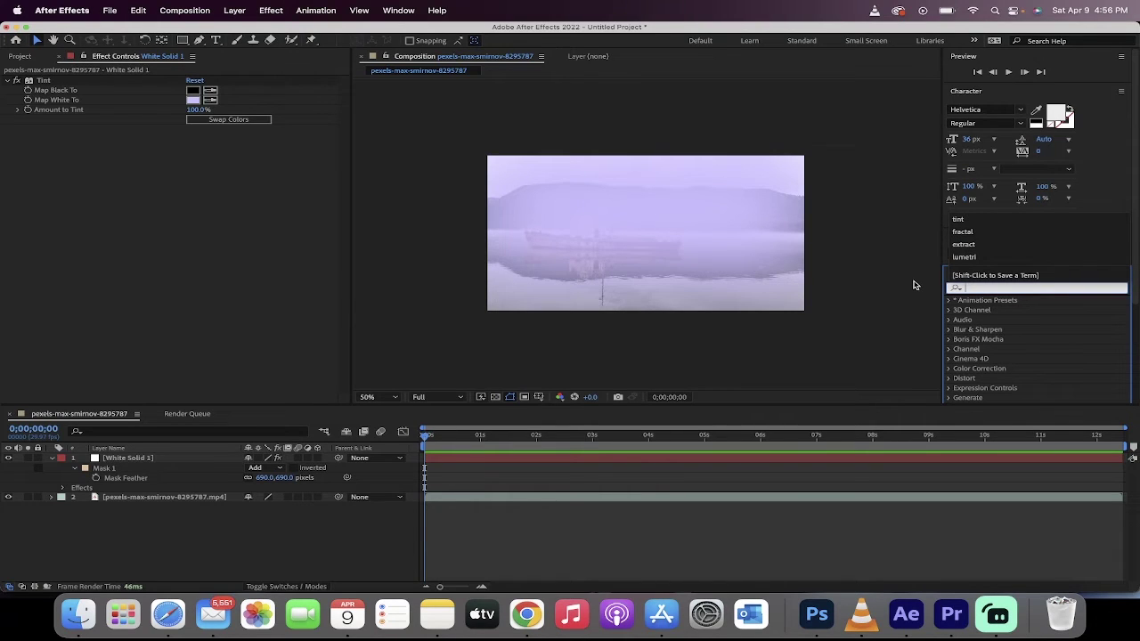
key("Escape")
type("fractal")
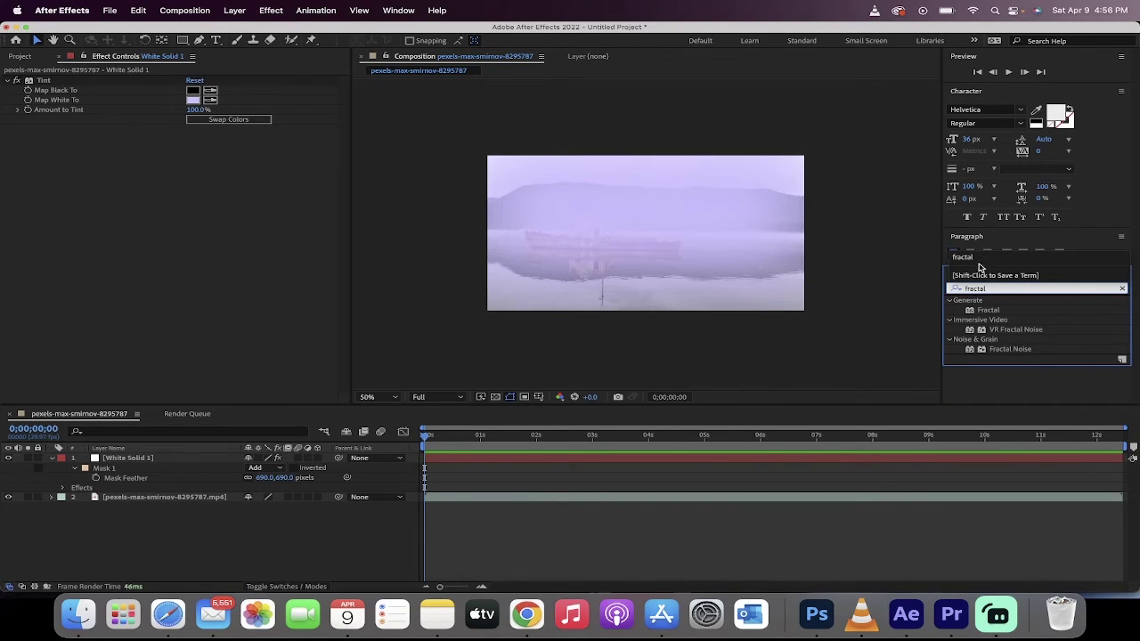
left_click(905, 272)
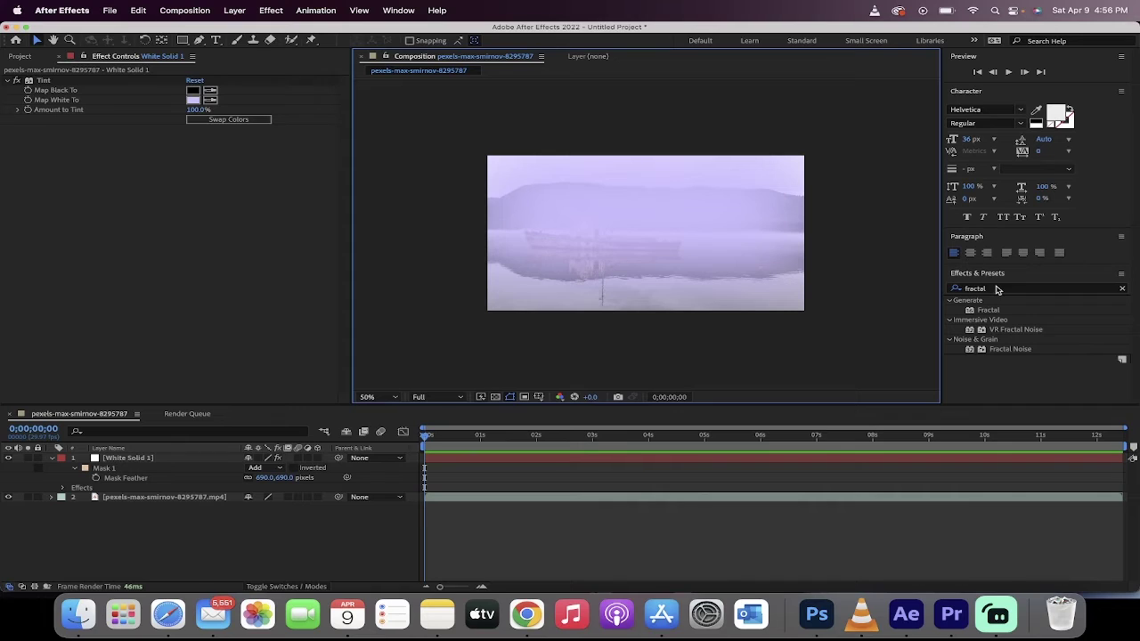
left_click(997, 290)
left_click(1008, 353)
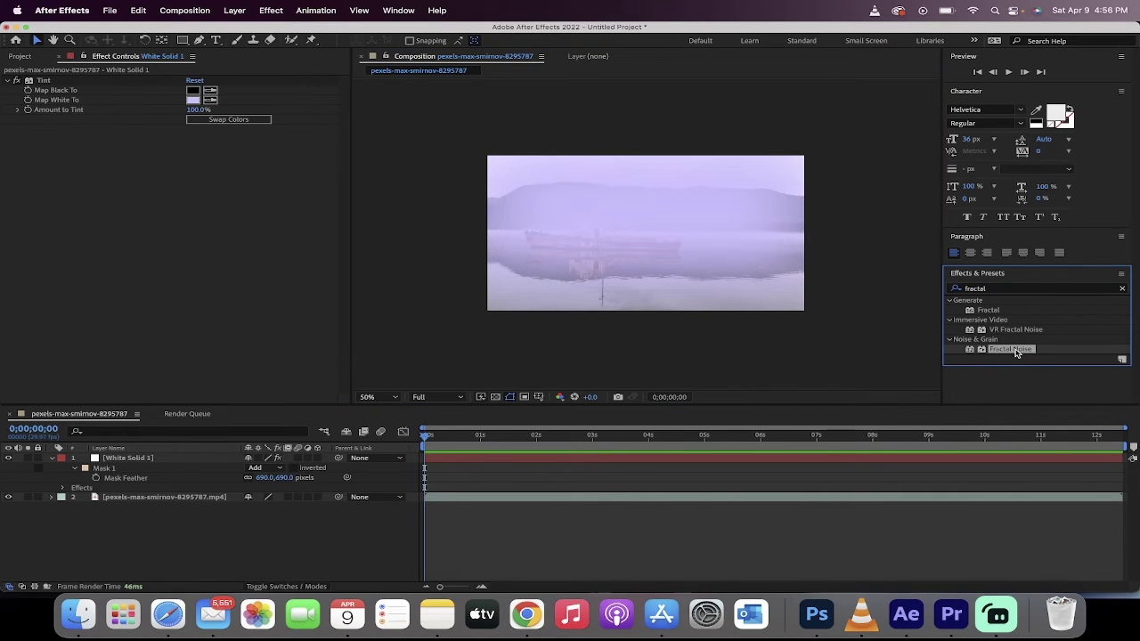
left_click_drag(1019, 353, 674, 214)
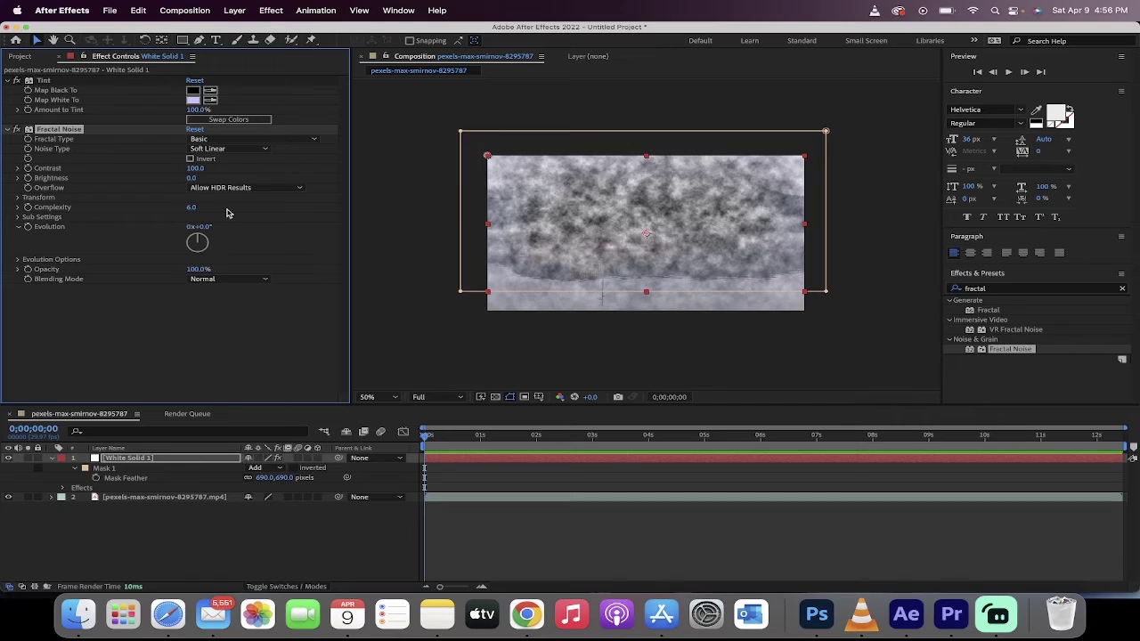
- Scale the Fractal Noise up to about 901 under Transform and preview the broad clouds
left_click(18, 178)
left_click(17, 178)
left_click(17, 198)
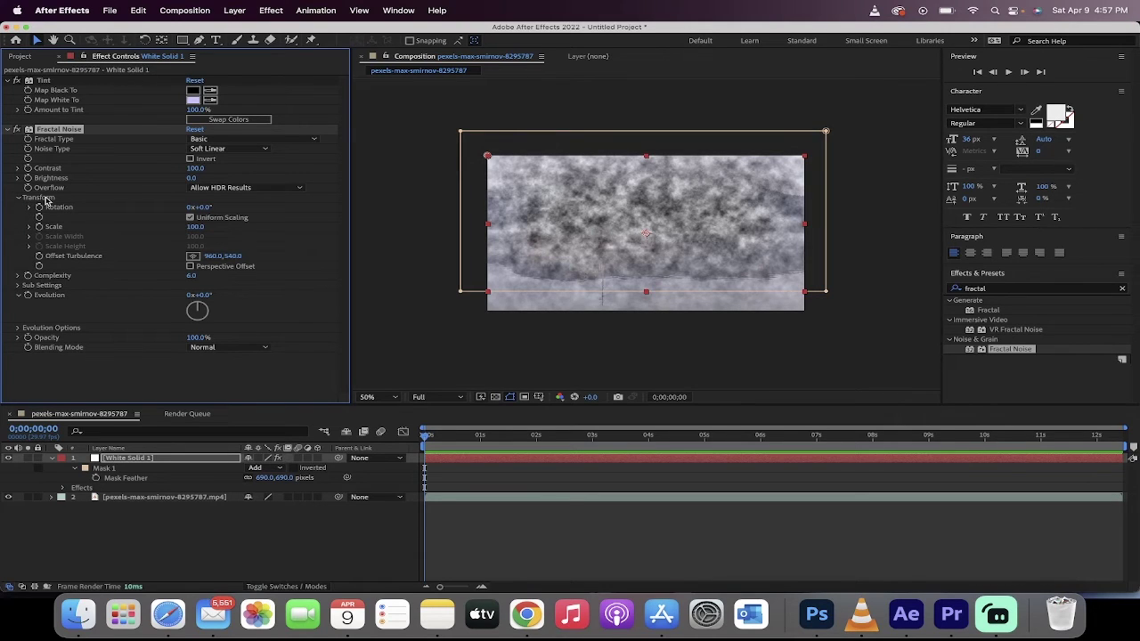
left_click(195, 227)
key("Return")
left_click_drag(195, 227, 650, 170)
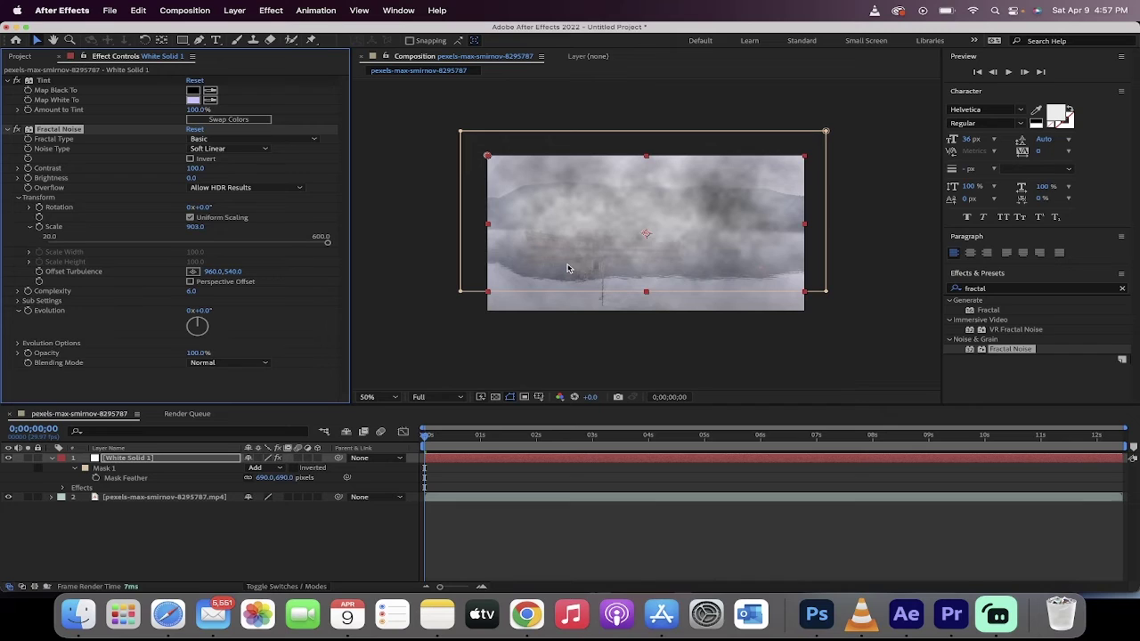
left_click(432, 440)
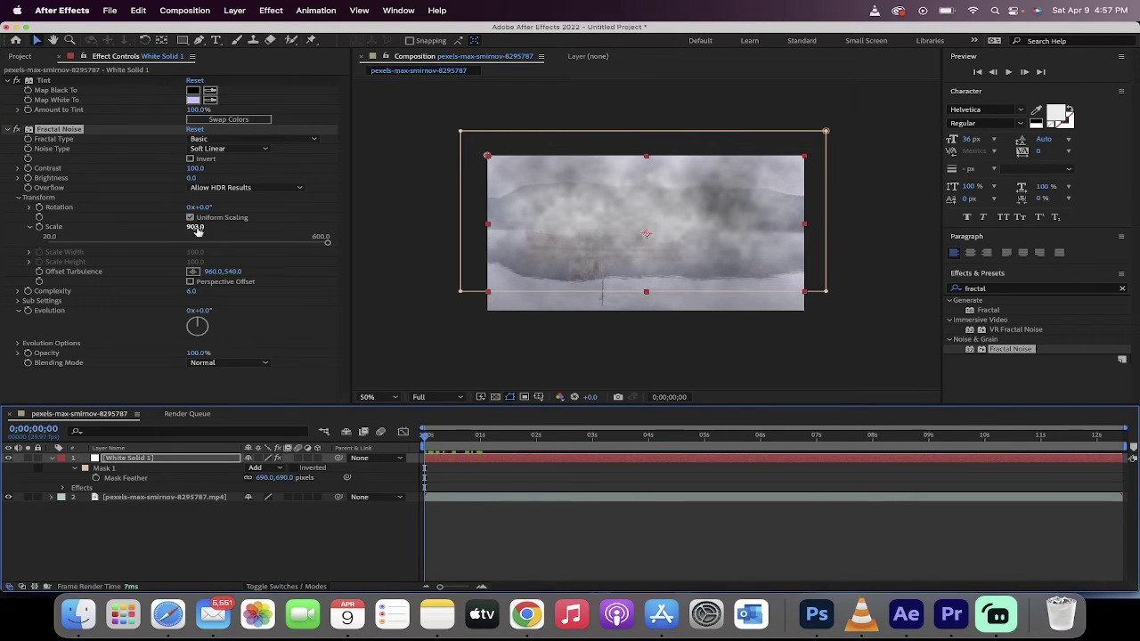
left_click_drag(196, 226, 279, 260)
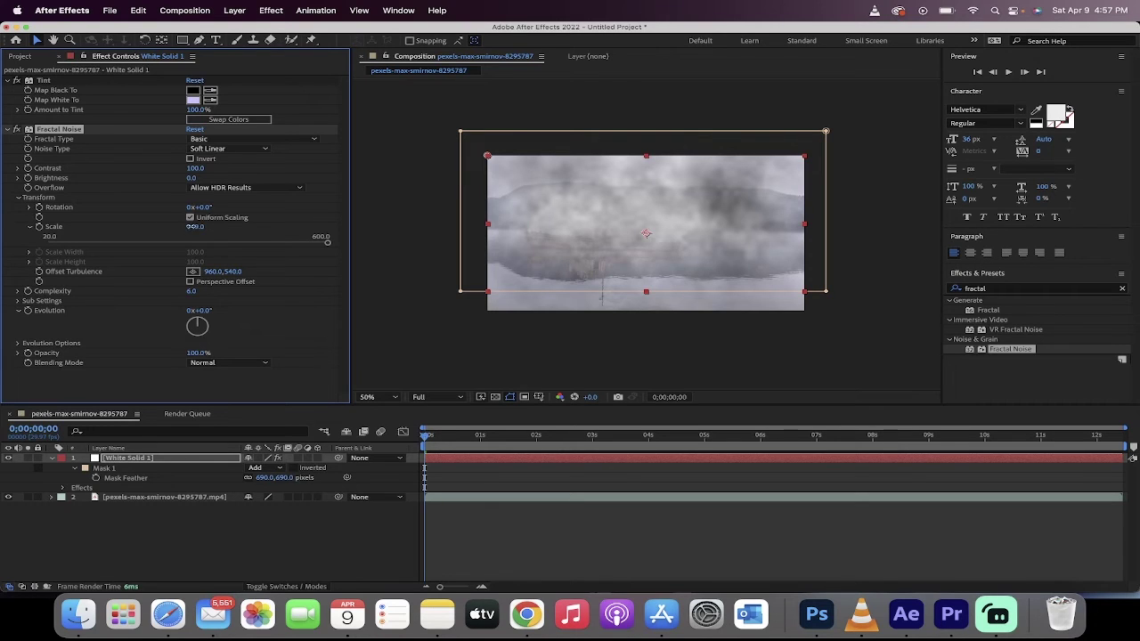
left_click_drag(192, 228, 177, 227)
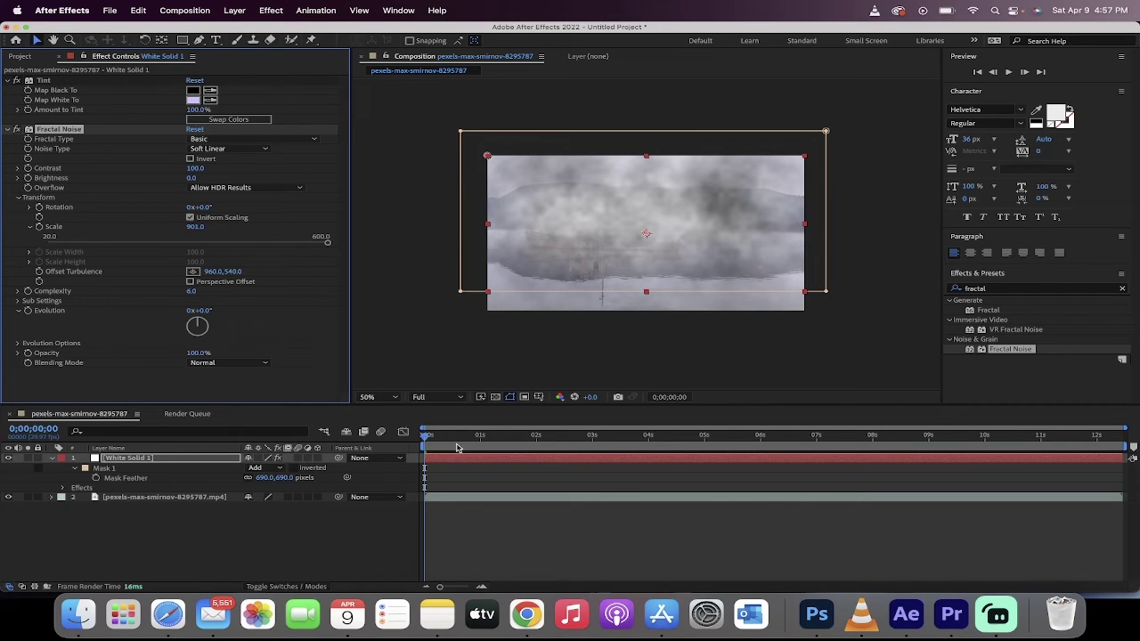
left_click_drag(442, 446, 392, 453)
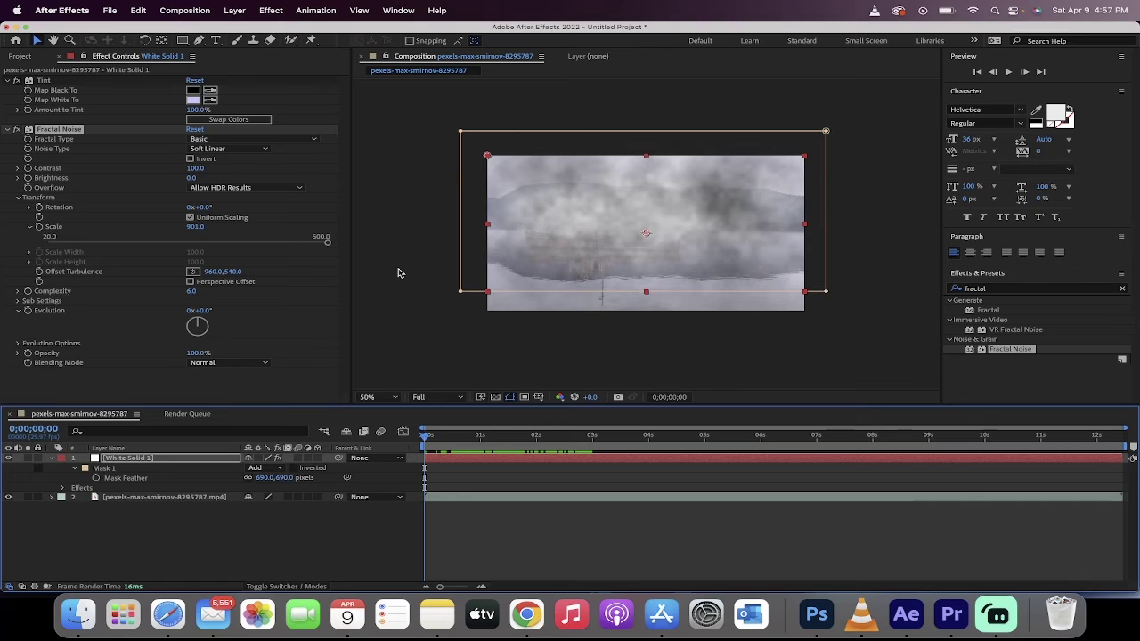
- Adjust Fractal Noise Complexity slightly and set an Evolution keyframe at the start
left_click(52, 199)
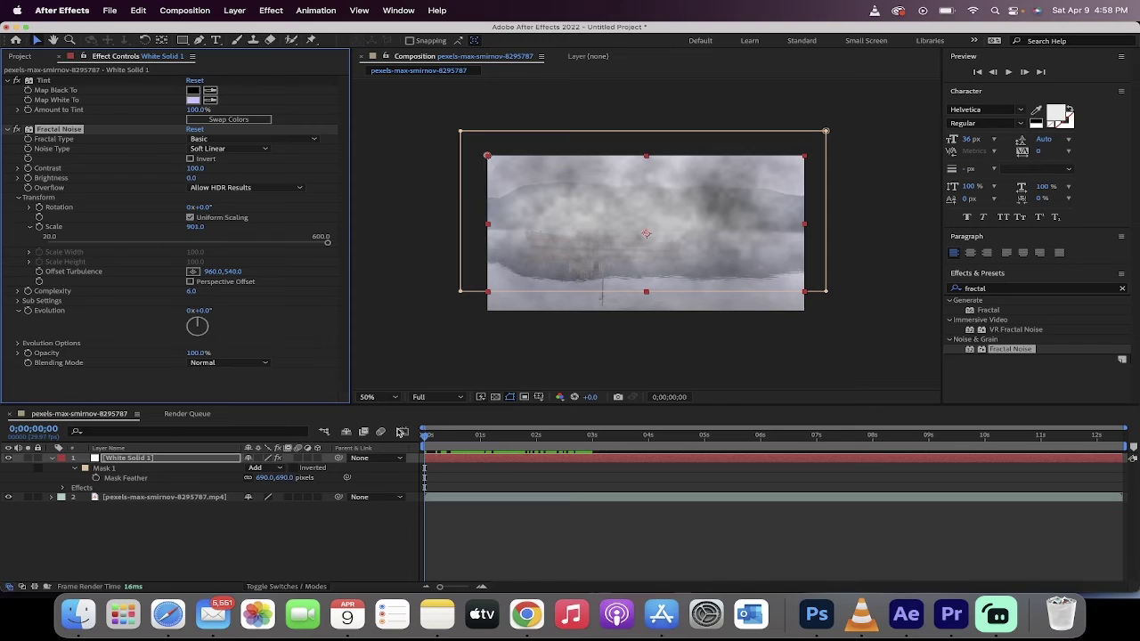
left_click(426, 437)
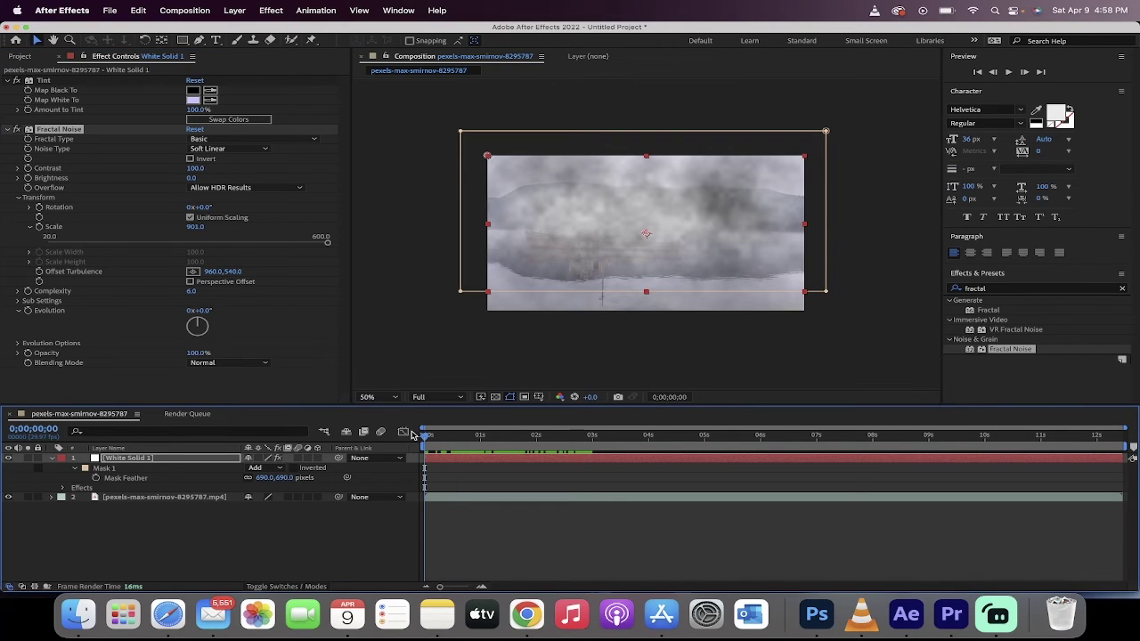
left_click(49, 308)
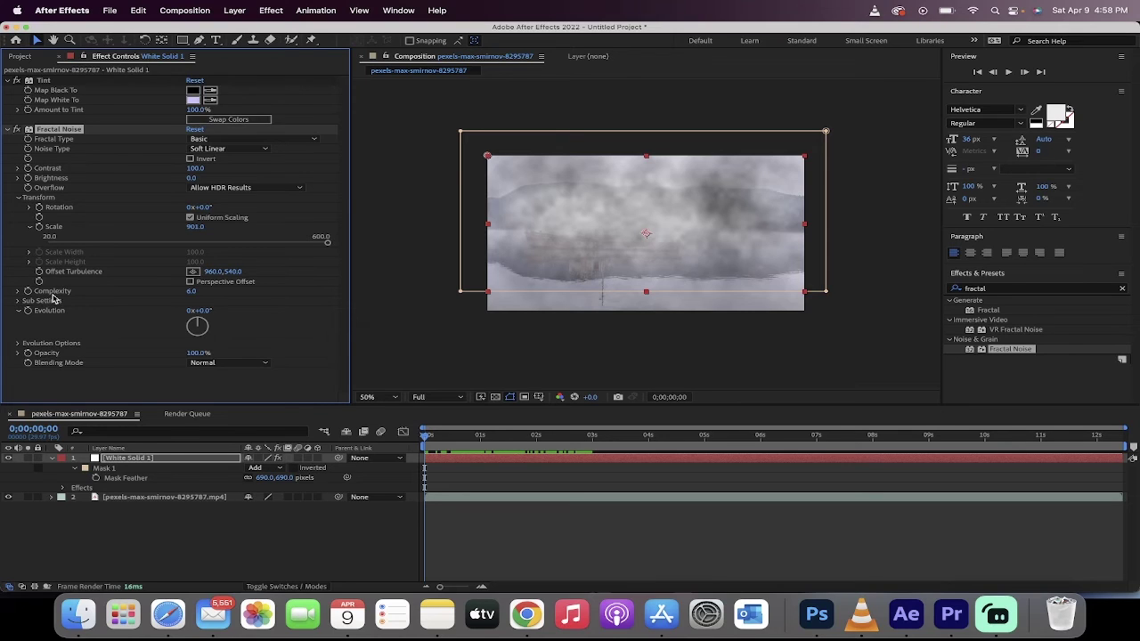
mouse_move(191, 292)
left_mouse_down()
mouse_move(142, 296)
mouse_move(187, 293)
left_mouse_up()
left_click(431, 442)
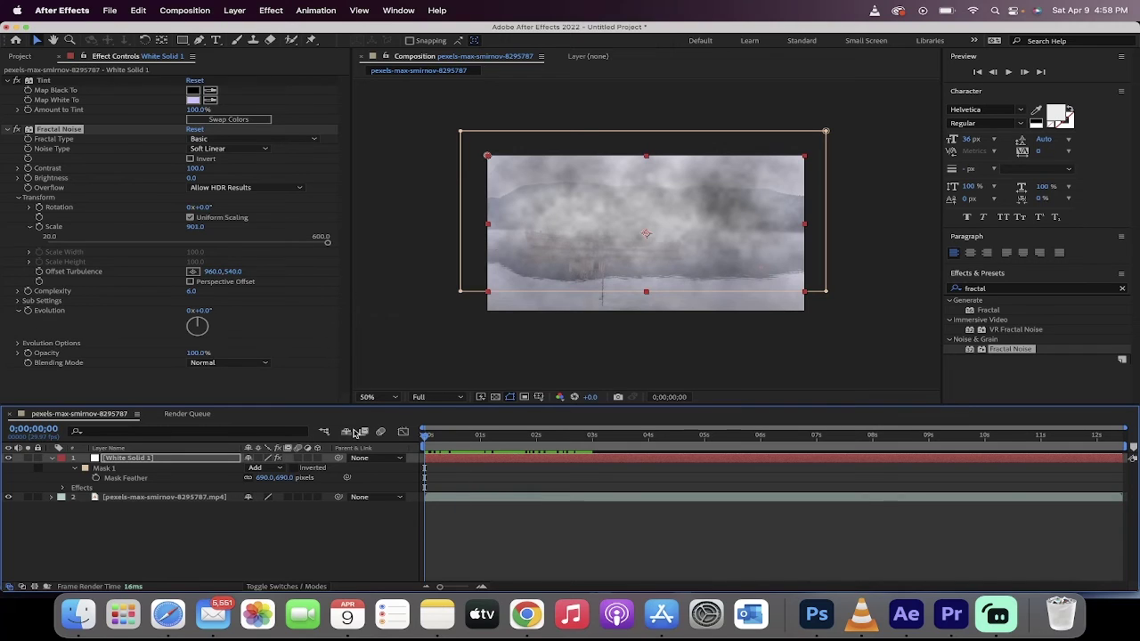
left_click(30, 311)
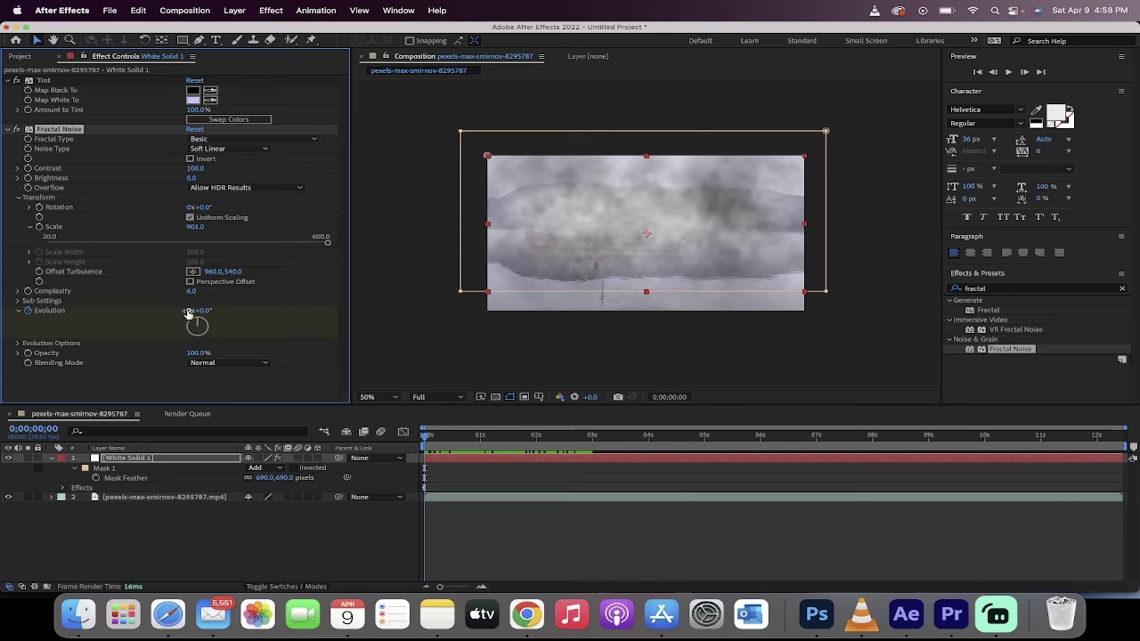
- At a later time set Evolution to 5, then 4 revolutions, and preview from the start
left_click_drag(429, 440, 1124, 440)
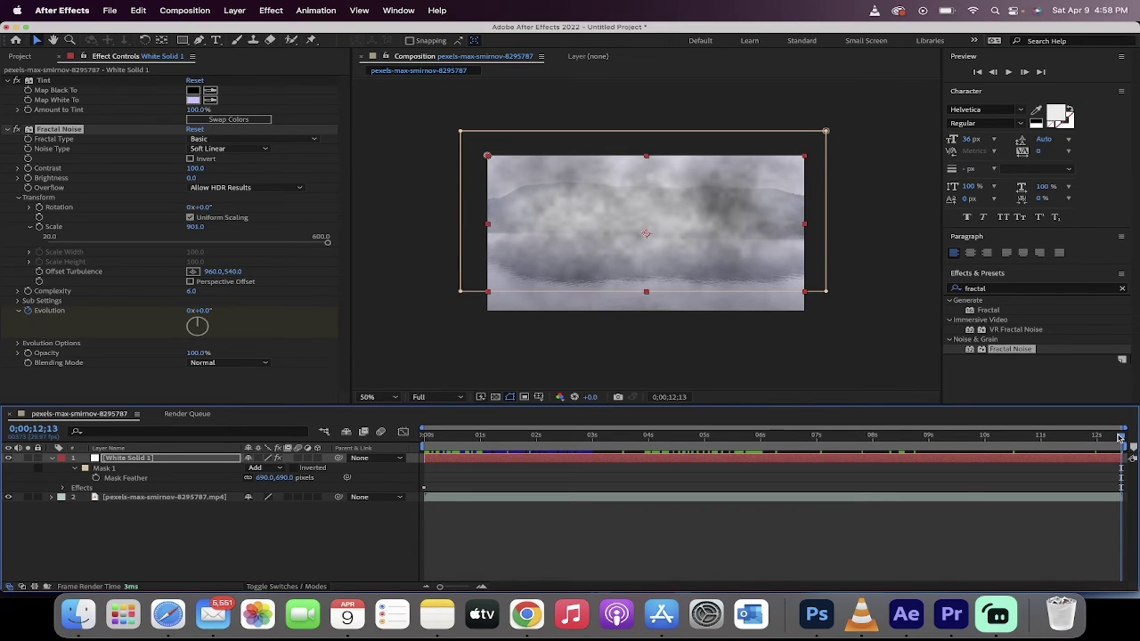
left_click(189, 311)
type("5")
key("Return")
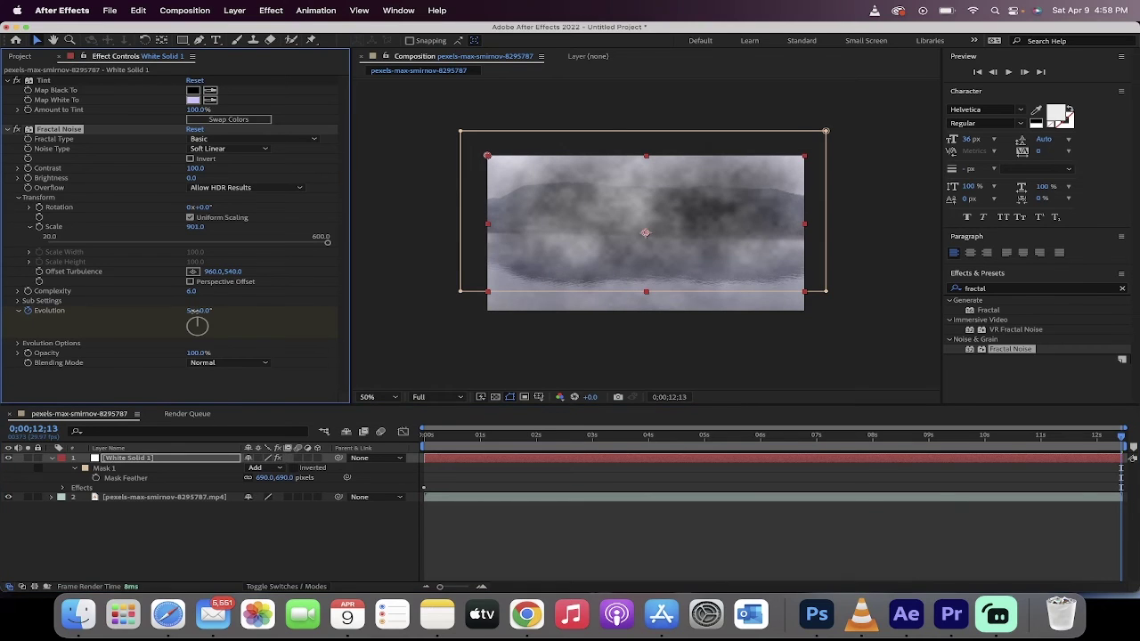
left_click_drag(192, 311, 191, 311)
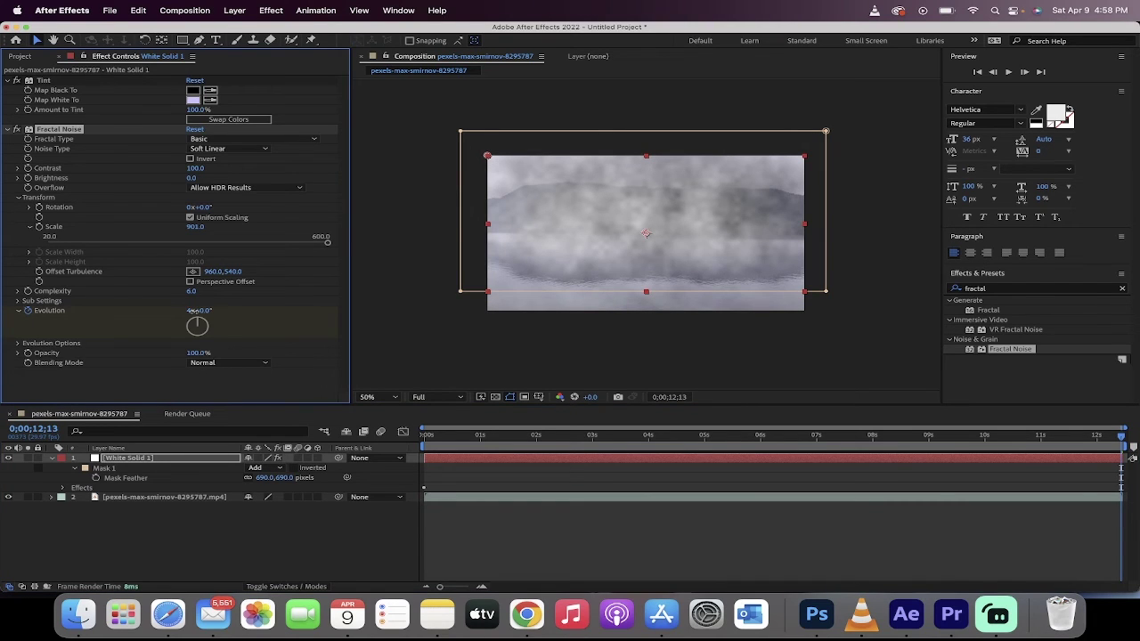
key("Home")
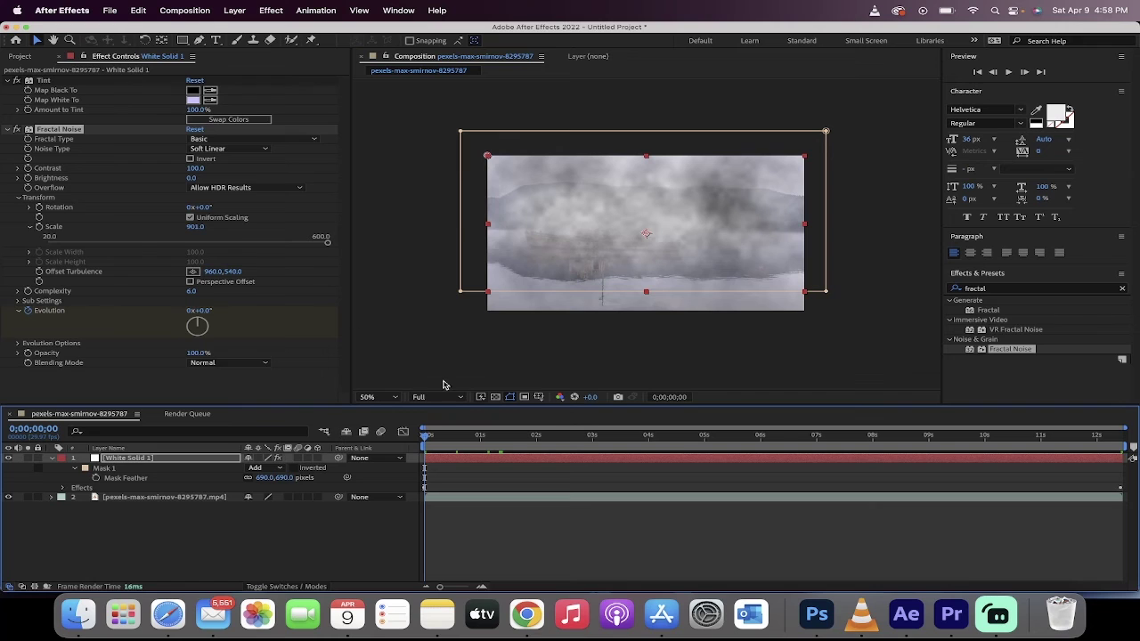
left_click(450, 385)
key("space")
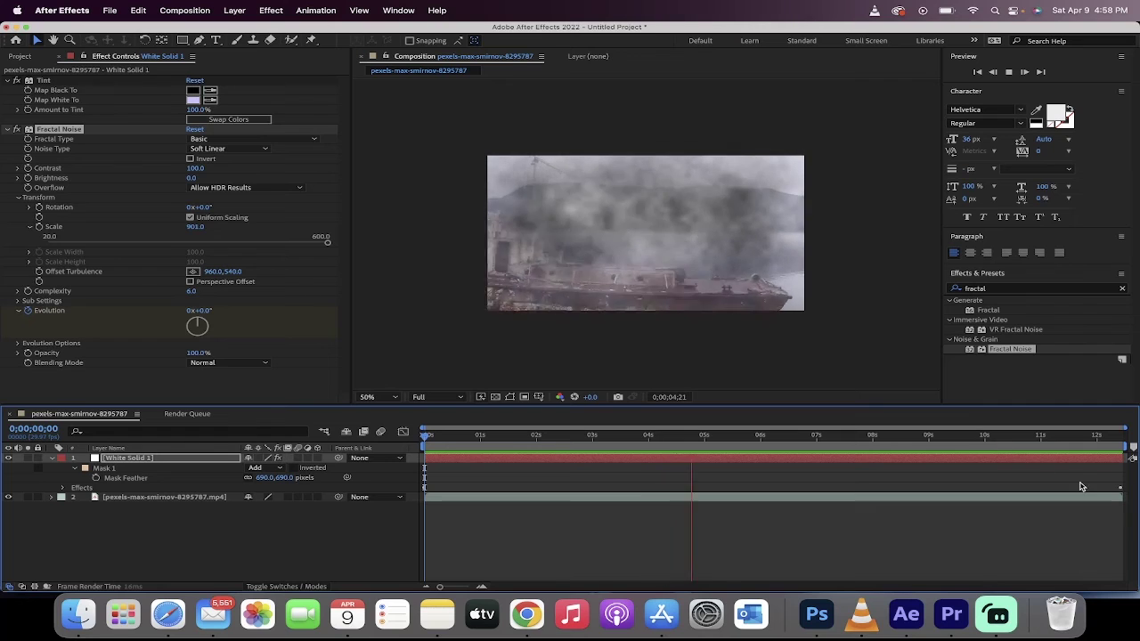
key("space")
- At the last frame set Evolution to 3 revolutions and return to the start
key("End")
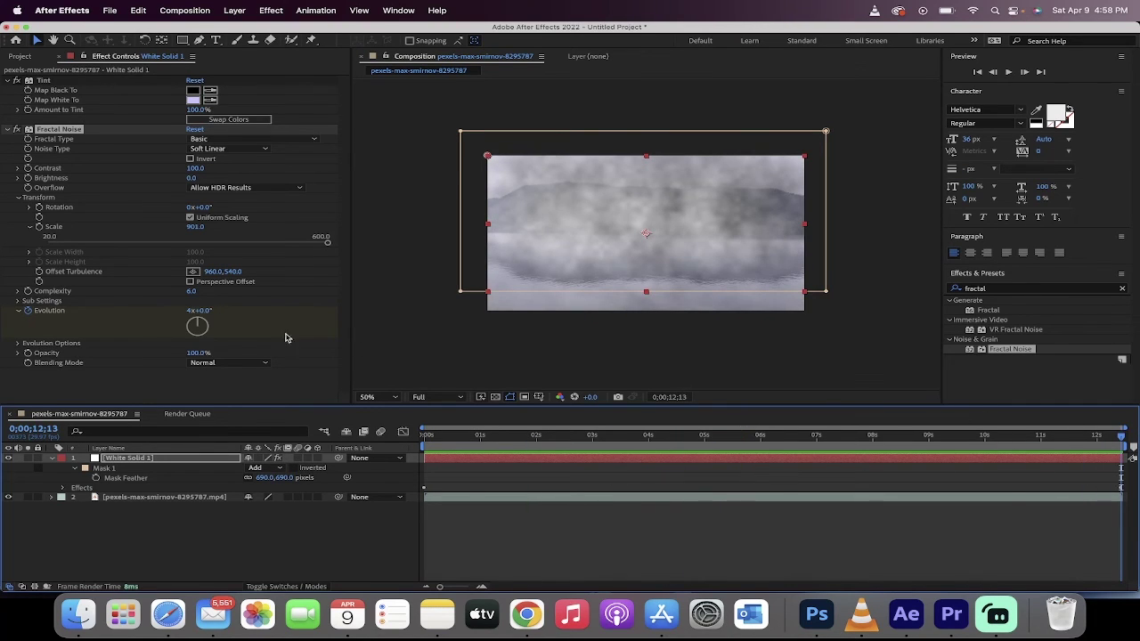
left_click_drag(189, 314, 187, 315)
left_click(188, 312)
type("3x+0.0°")
key("Return")
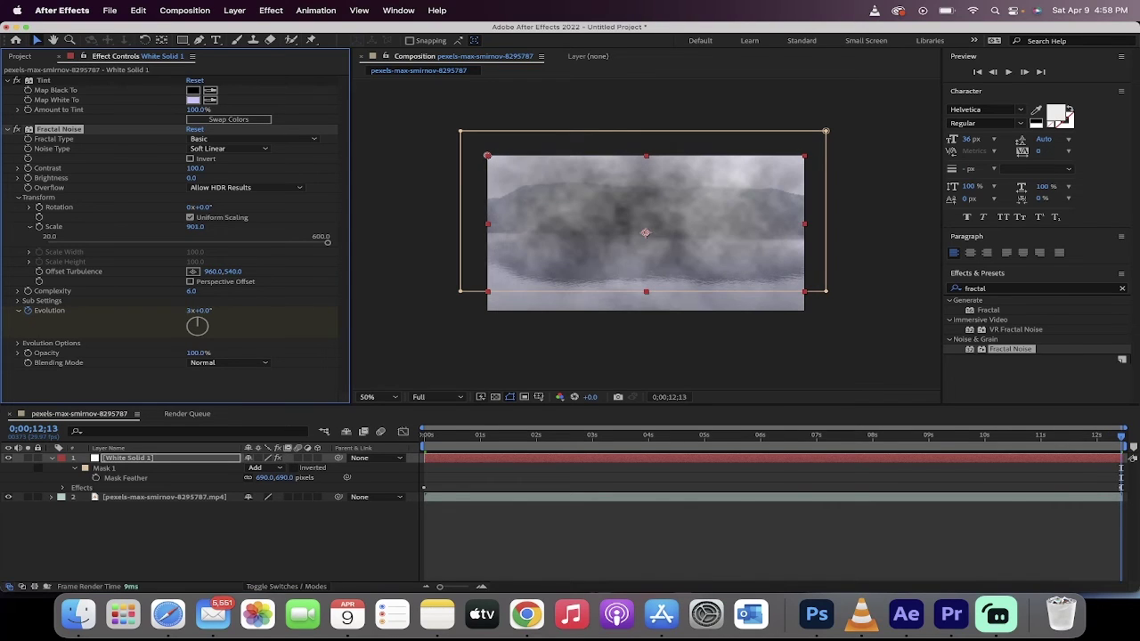
left_click_drag(465, 442, 424, 442)
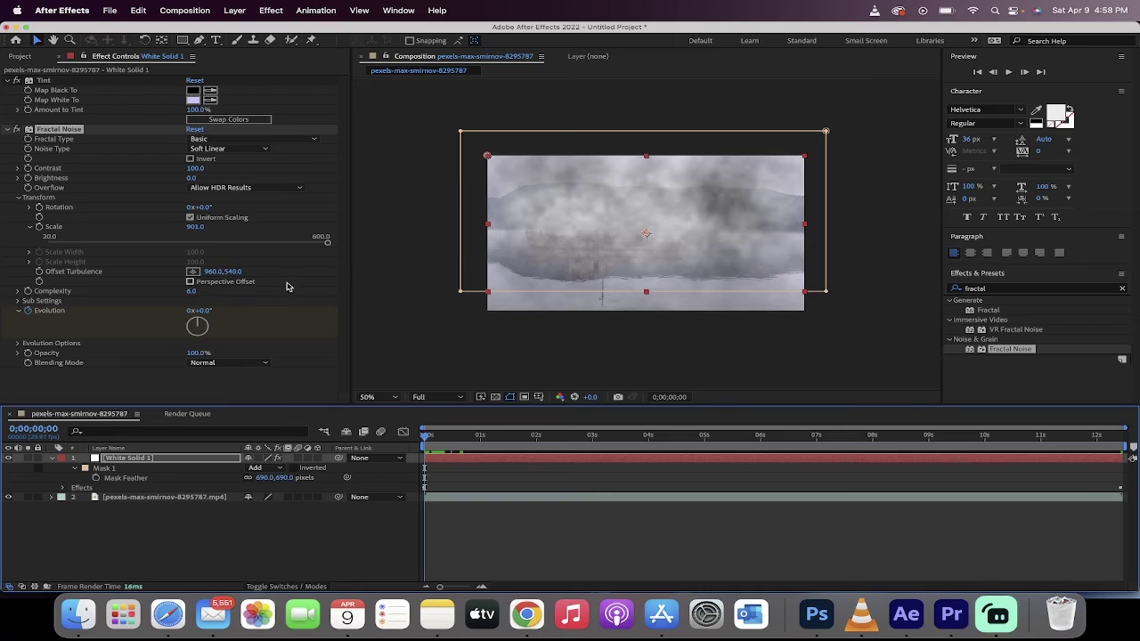
left_click(57, 311)
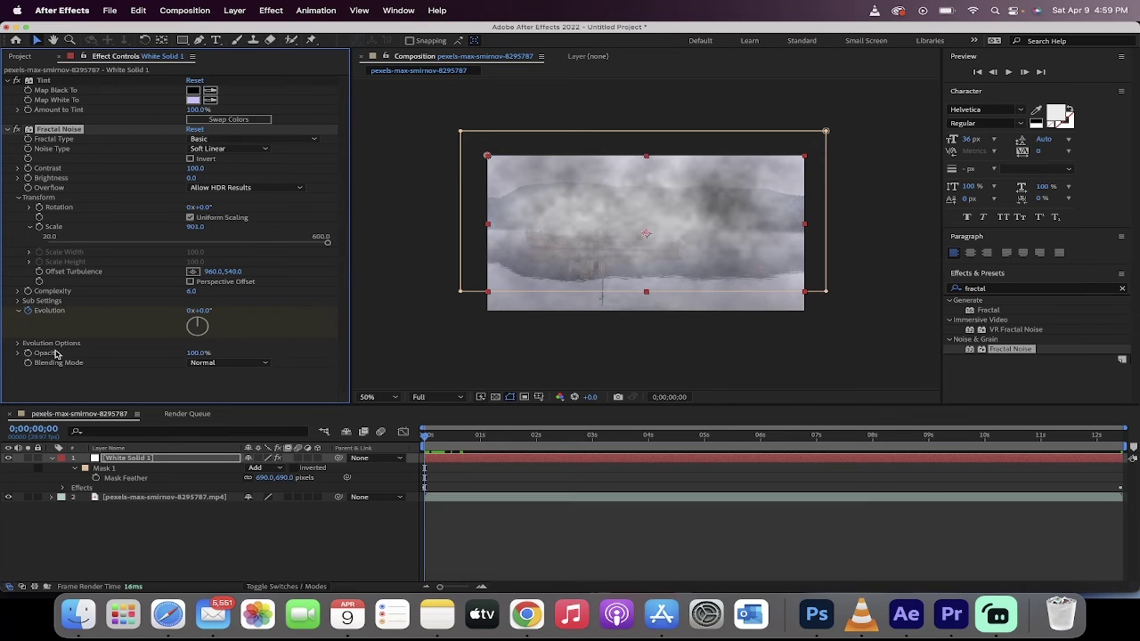
- Lower the Fractal Noise opacity to 70% and preview the fog
left_click(515, 441)
left_click_drag(513, 444, 391, 450)
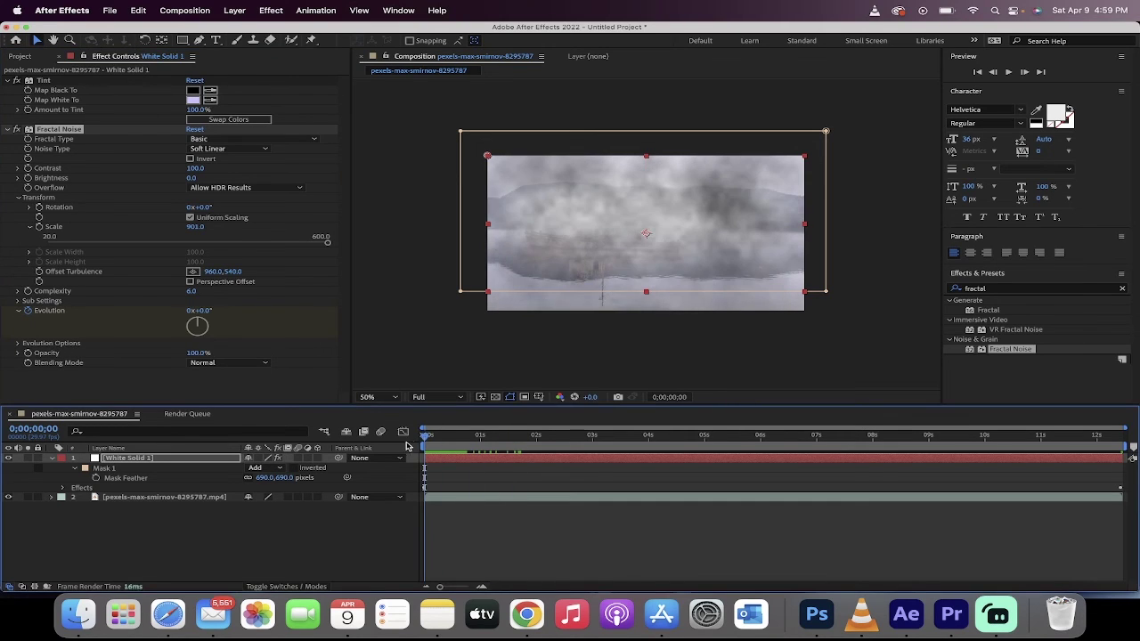
left_click_drag(198, 354, 176, 353)
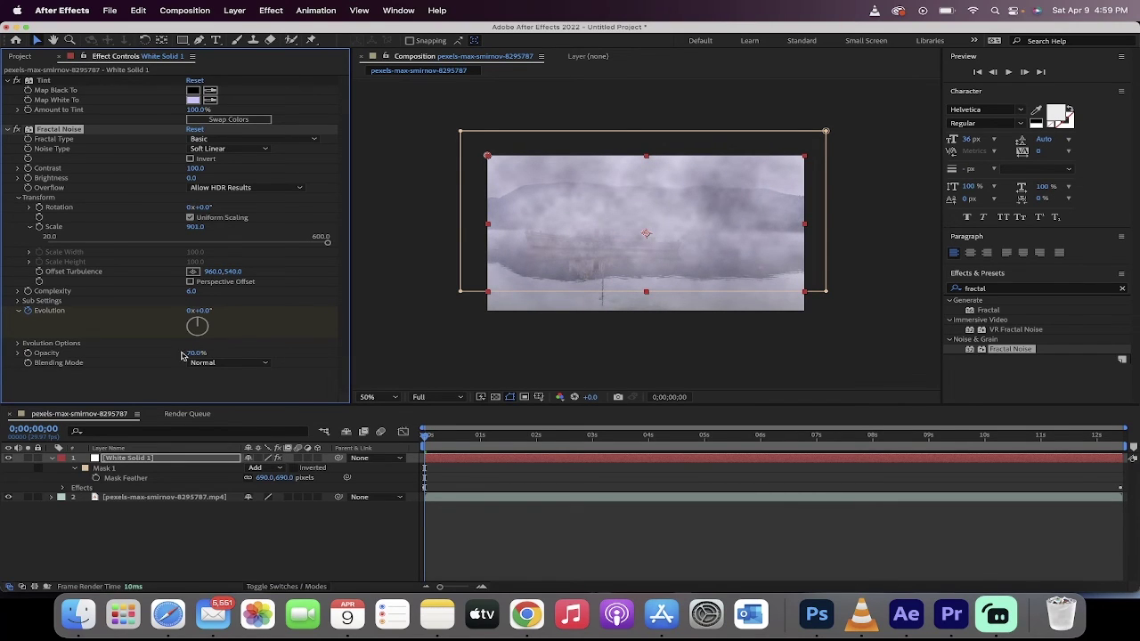
key("space")
left_click(427, 239)
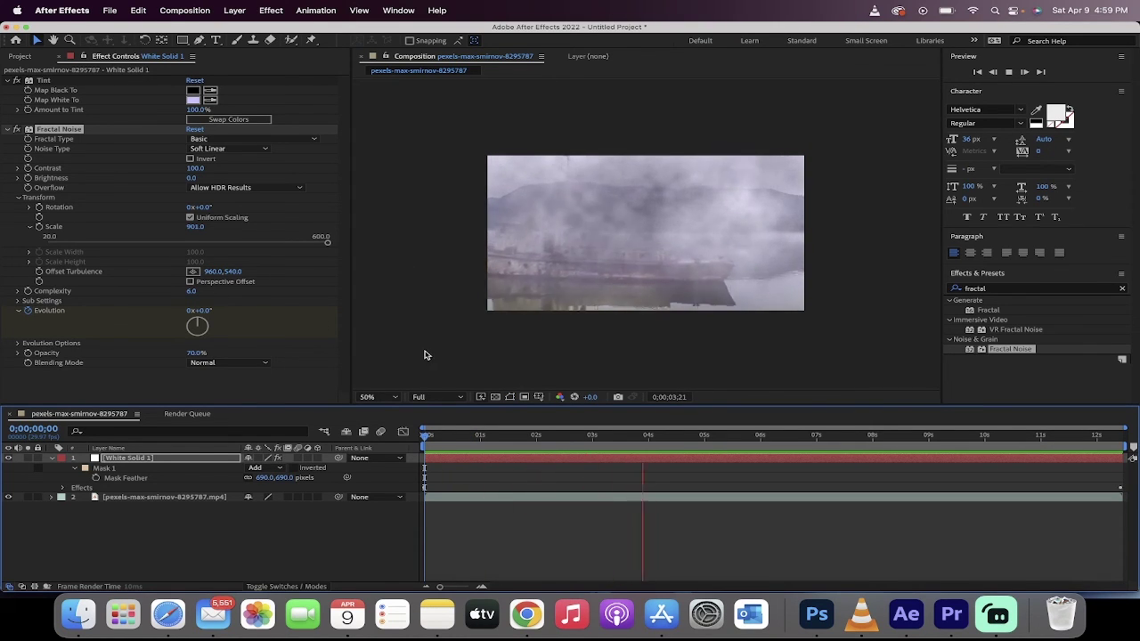
key("space")
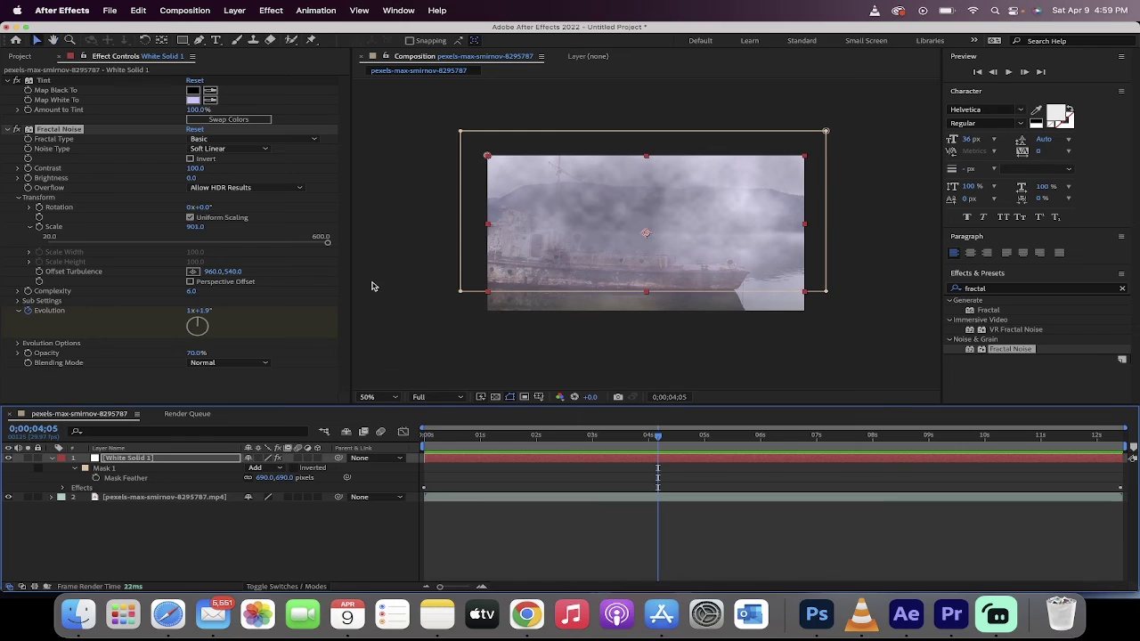
- Reduce Tint's Amount to Tint to 75% and preview from the start
left_click(64, 82)
left_click(62, 130)
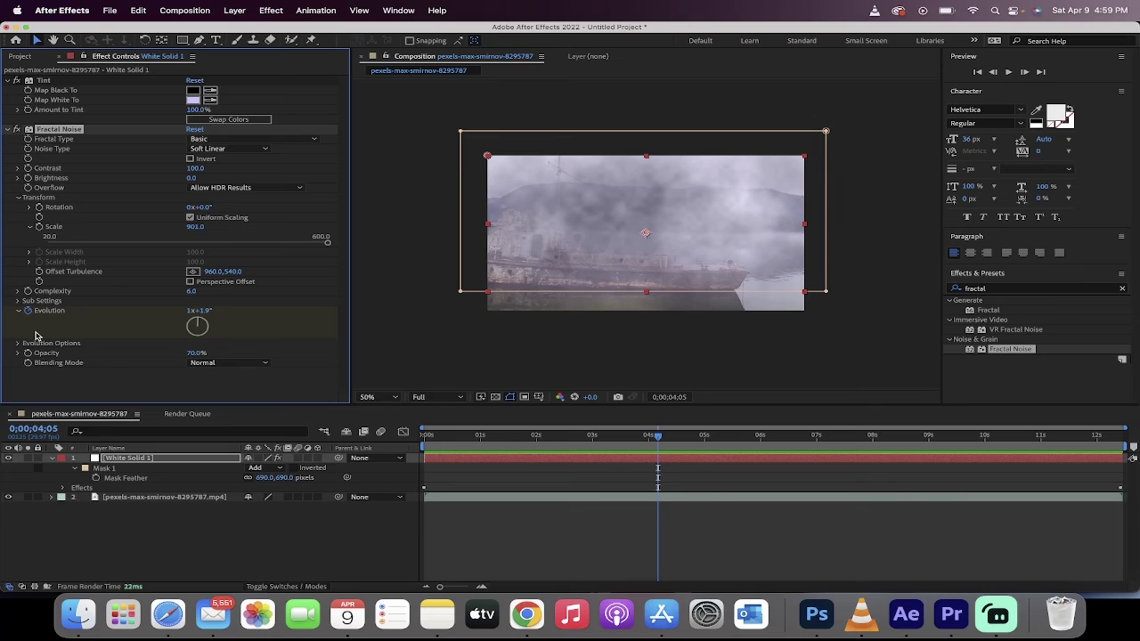
left_click(43, 81)
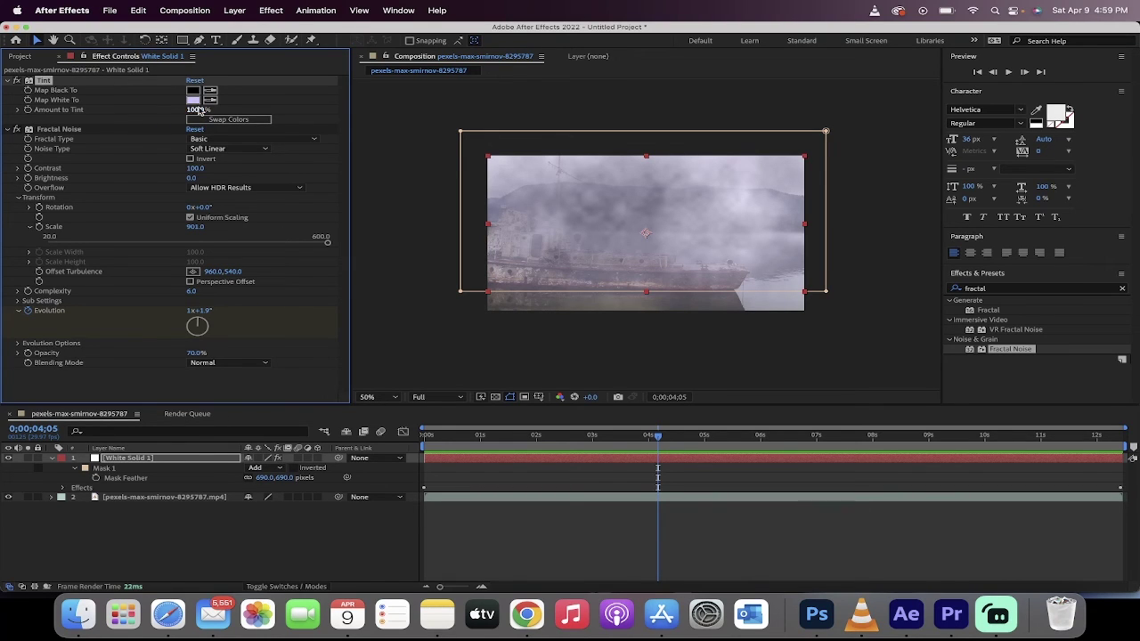
left_click_drag(195, 110, 187, 116)
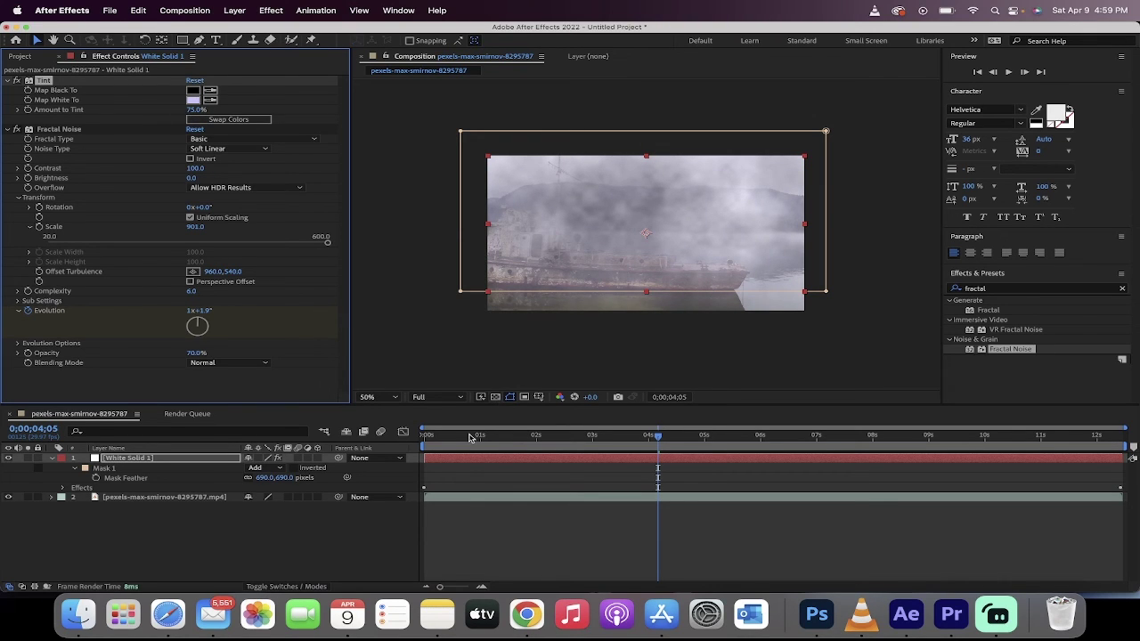
left_click(469, 438)
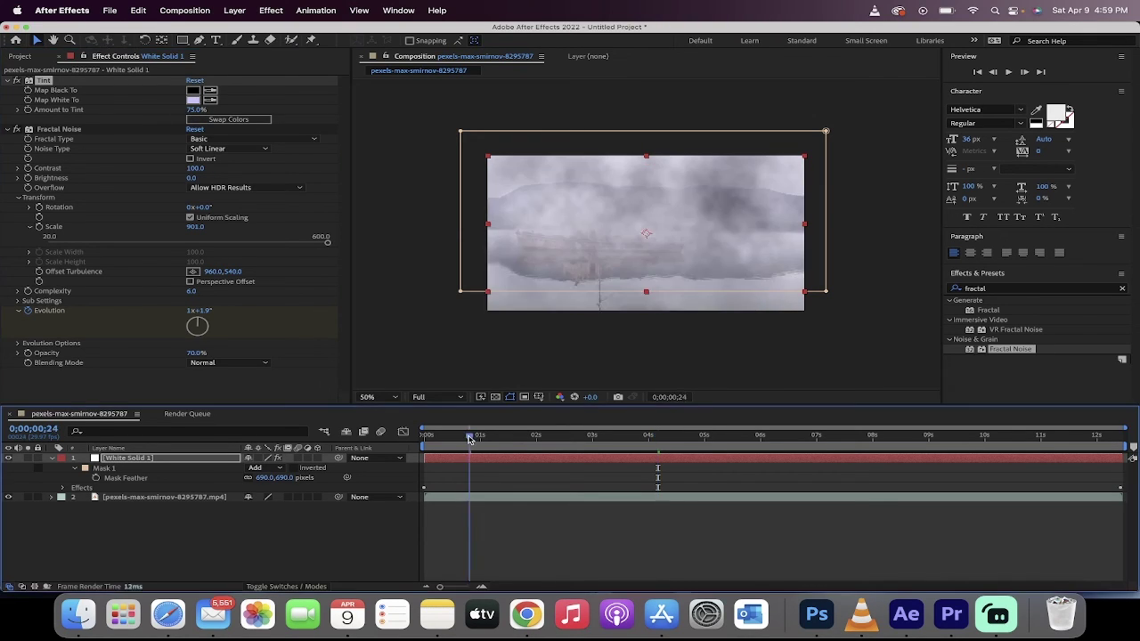
left_click_drag(469, 437, 425, 437)
left_click(403, 229)
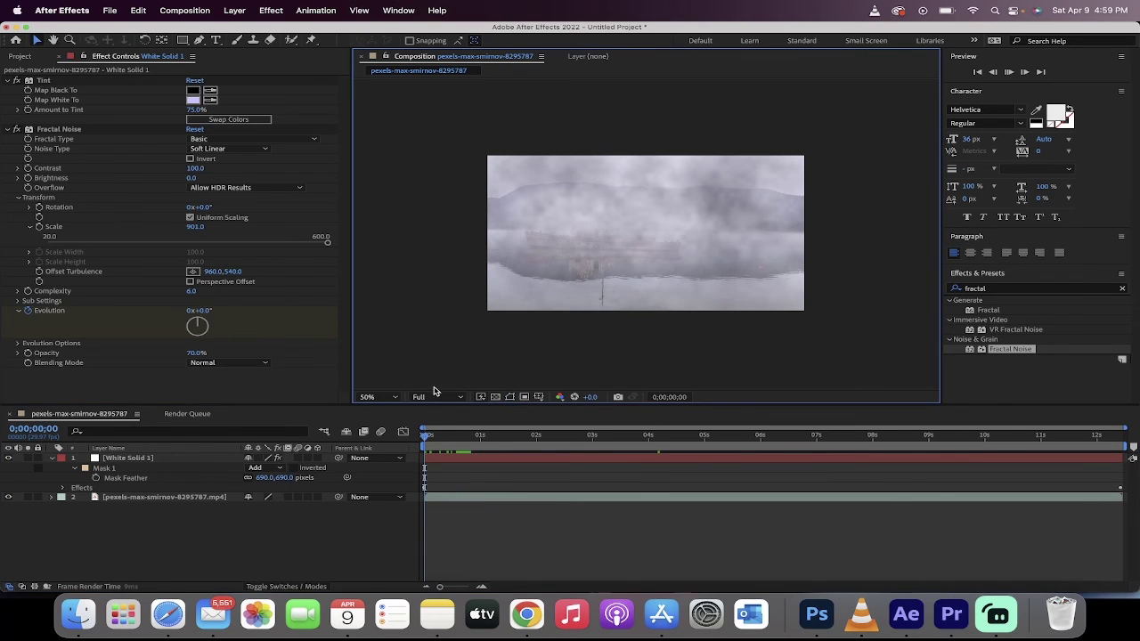
key("space")
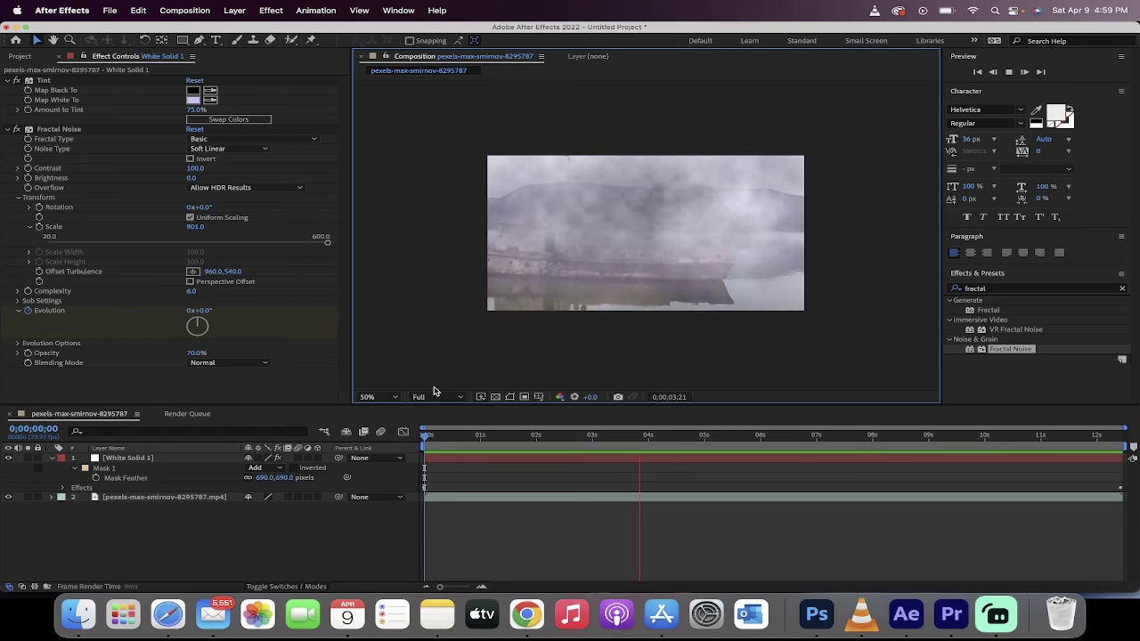
- Lower White Solid 1's layer Opacity to 70% and preview the thinner fog
key("space")
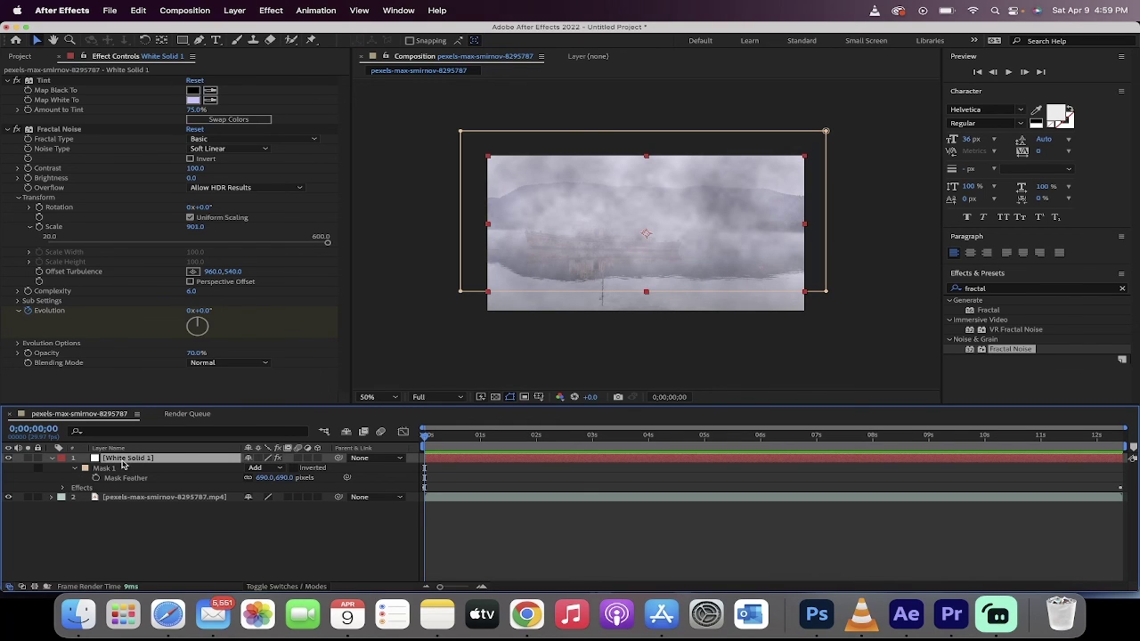
key("t")
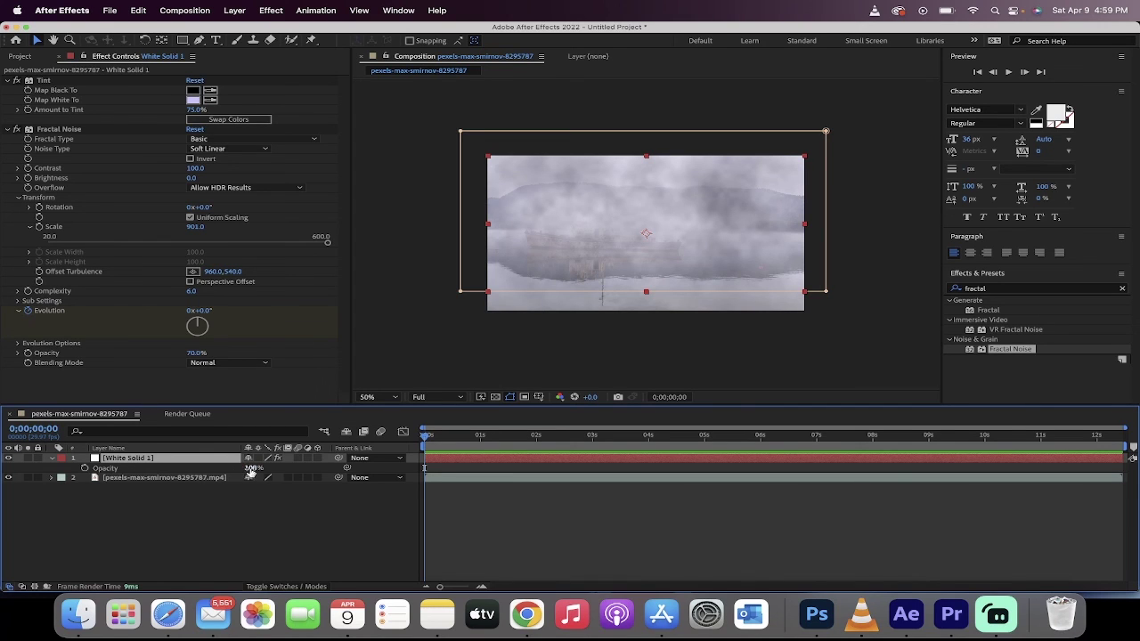
left_click_drag(253, 471, 237, 468)
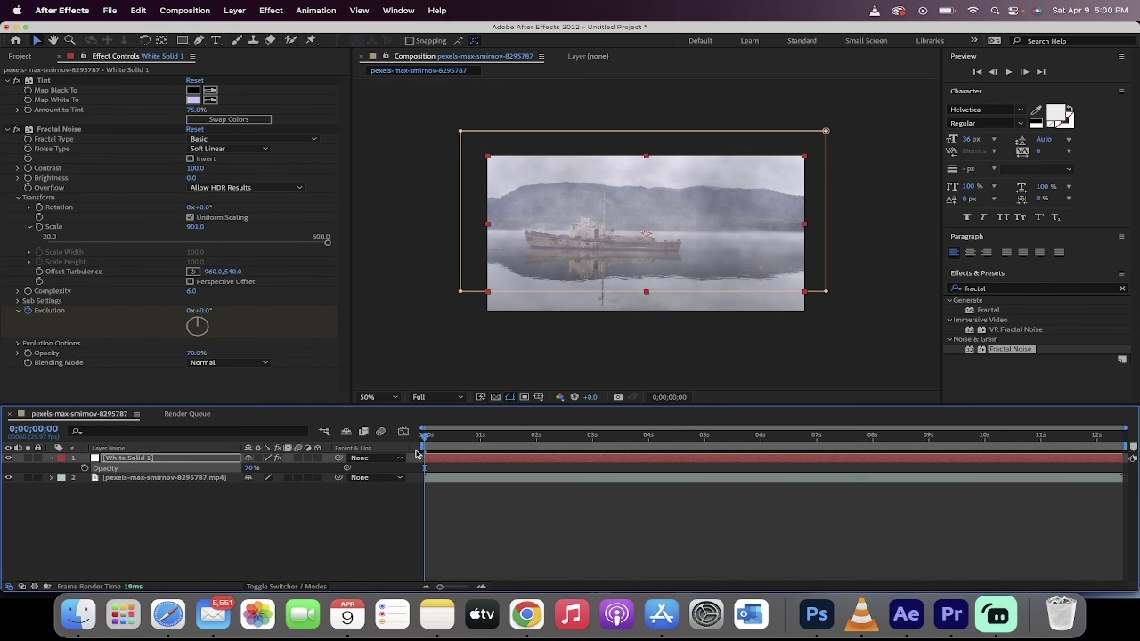
left_click(428, 309)
key("space")
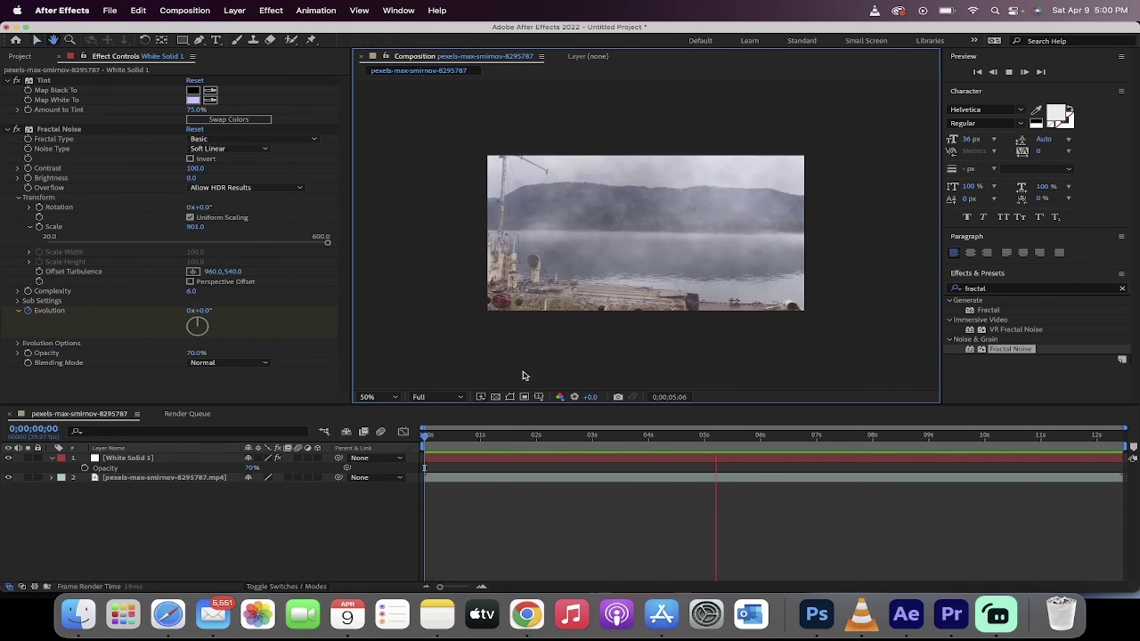
key("space")
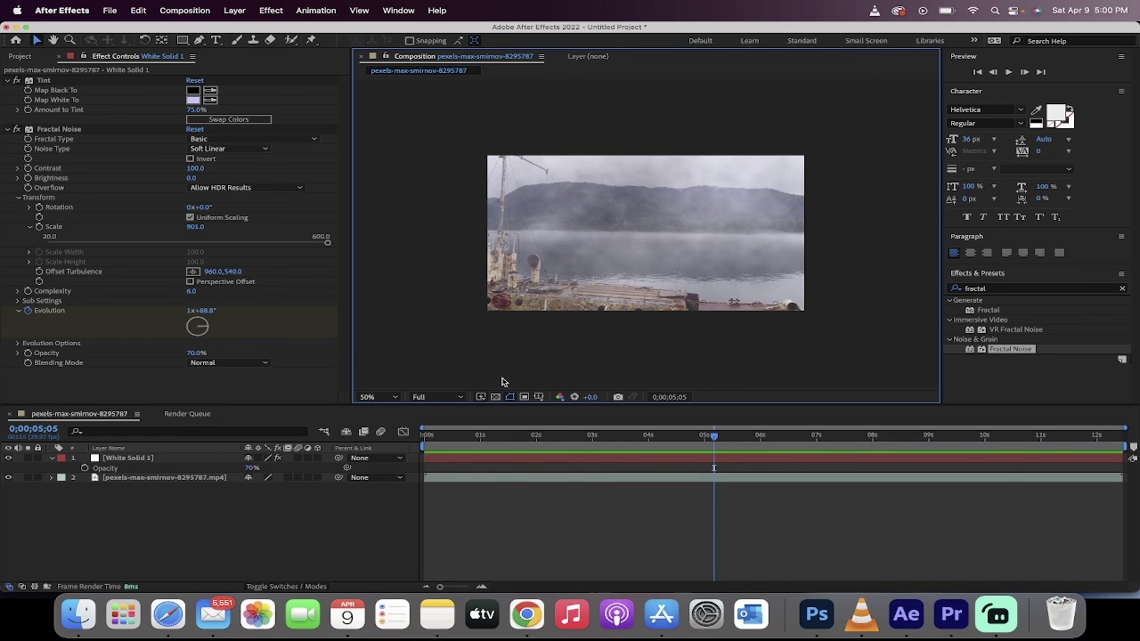